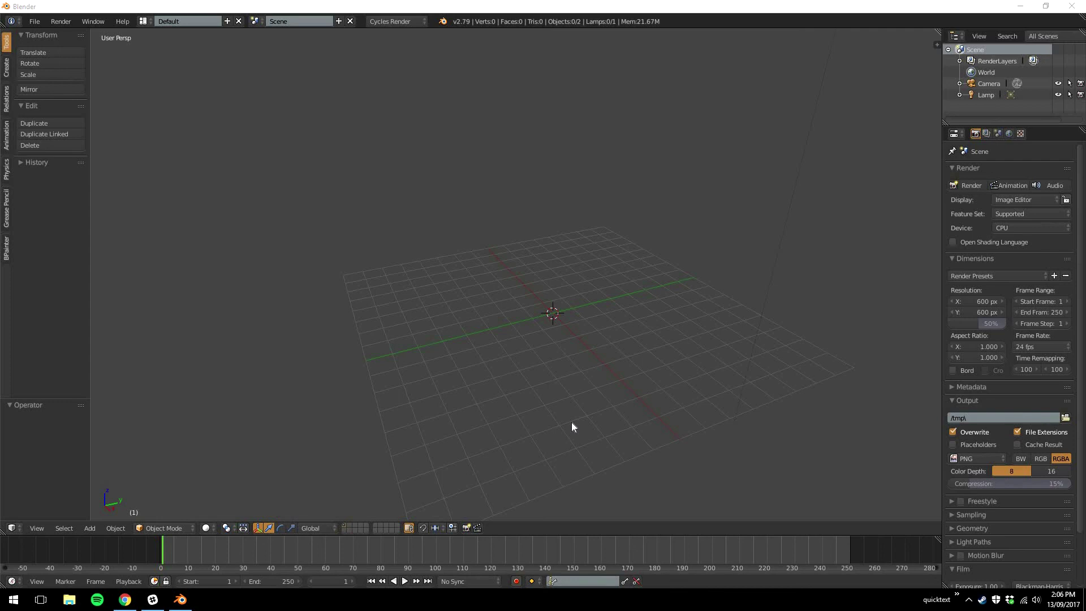
- Open the viewport's properties side panel and check the front and top orthographic views
left_click(936, 45)
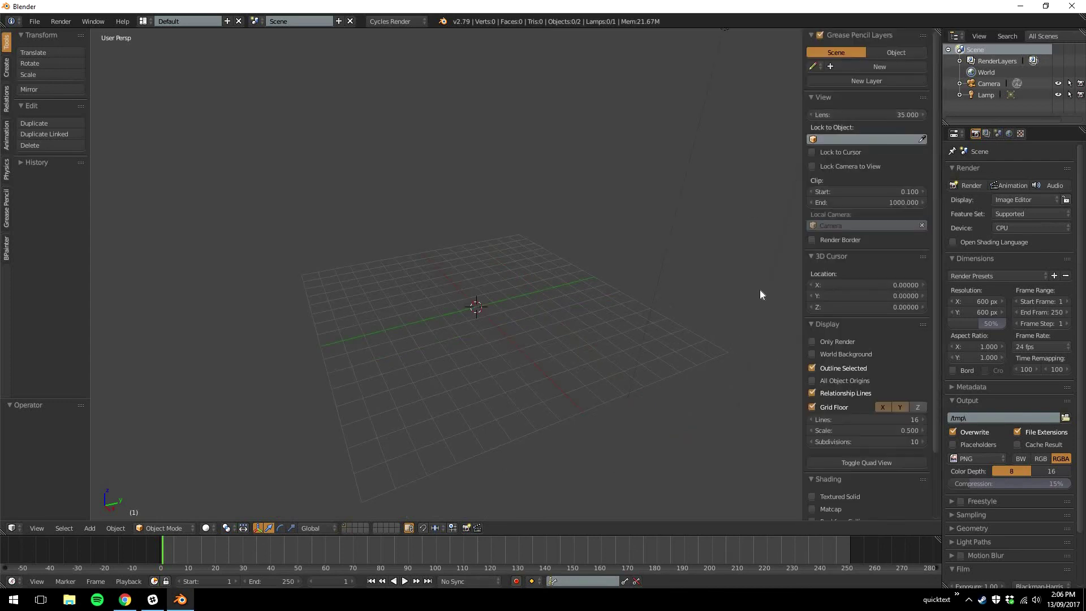
scroll(843, 280, "down", 3)
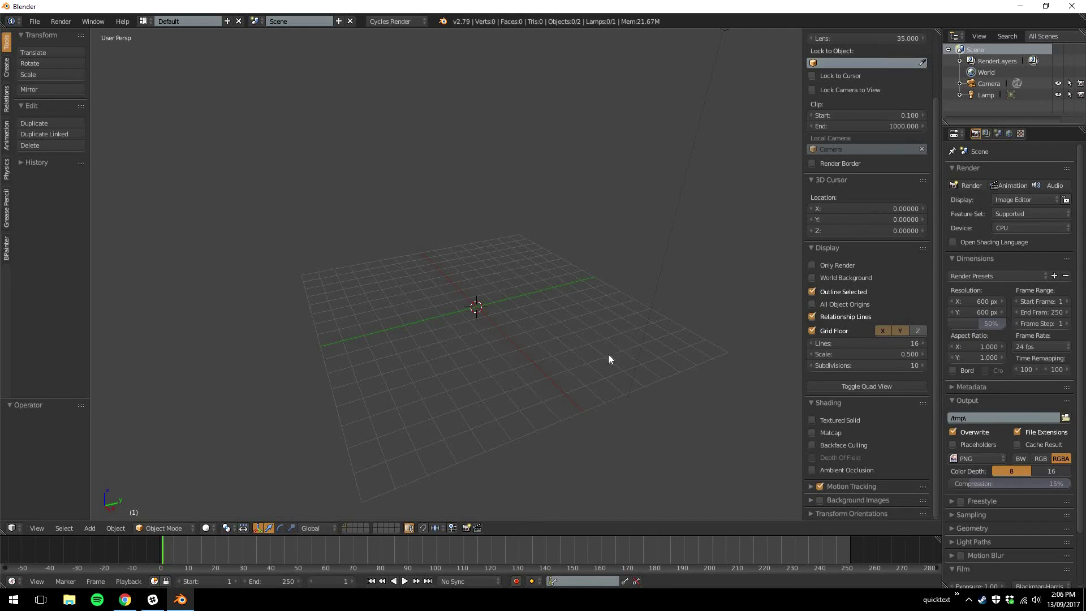
key("KP_1")
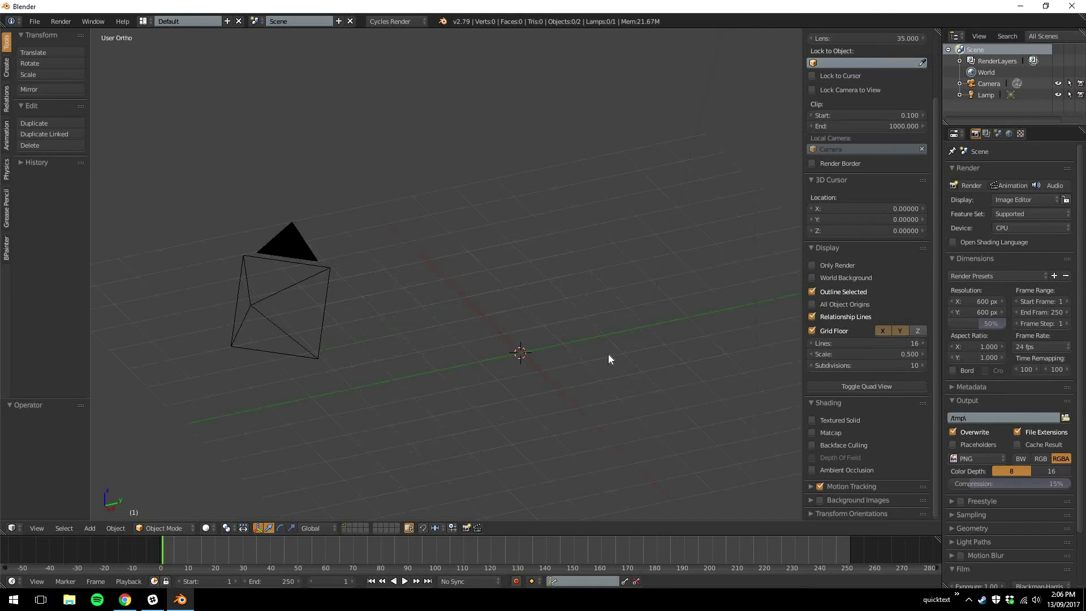
scroll(636, 354, "down", 3)
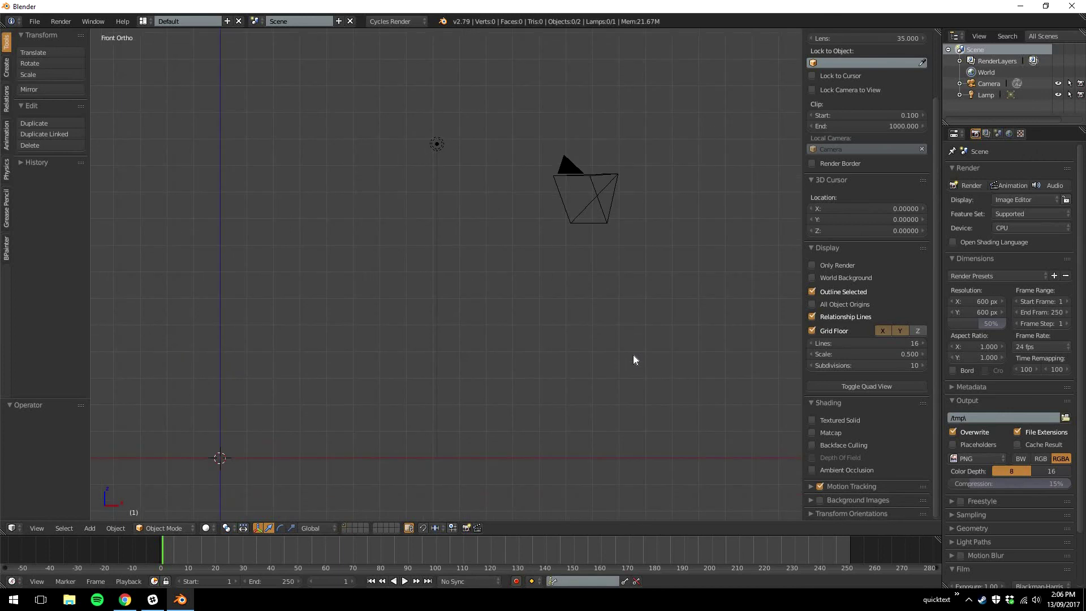
key("KP_7")
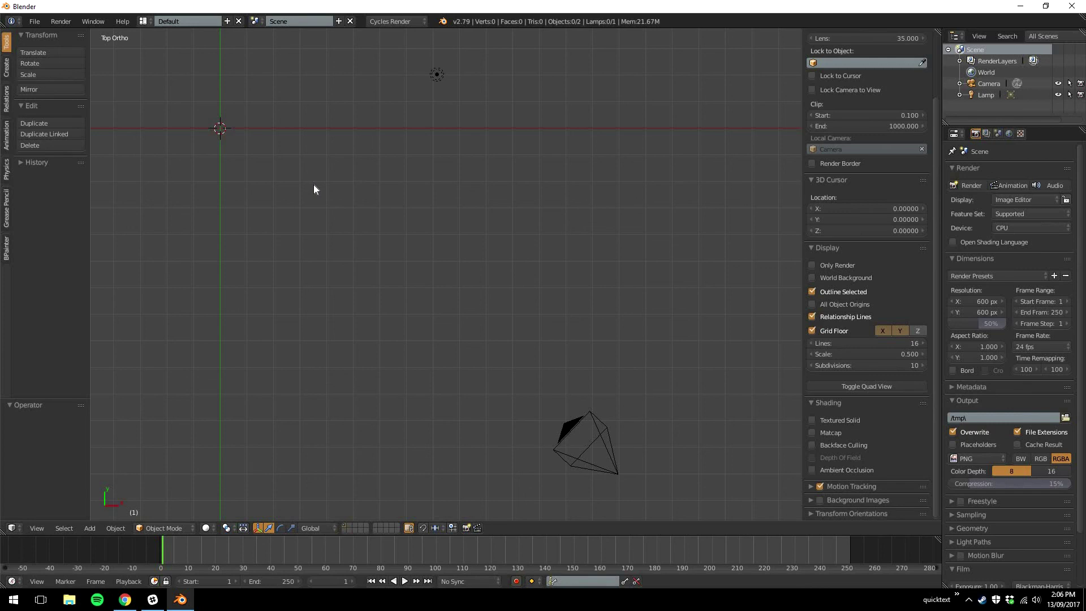
- Return to perspective and orbit back to an angled view of the scene
key("KP_5")
middle_click_drag(474, 151, 362, 342)
middle_click_drag(595, 207, 610, 339)
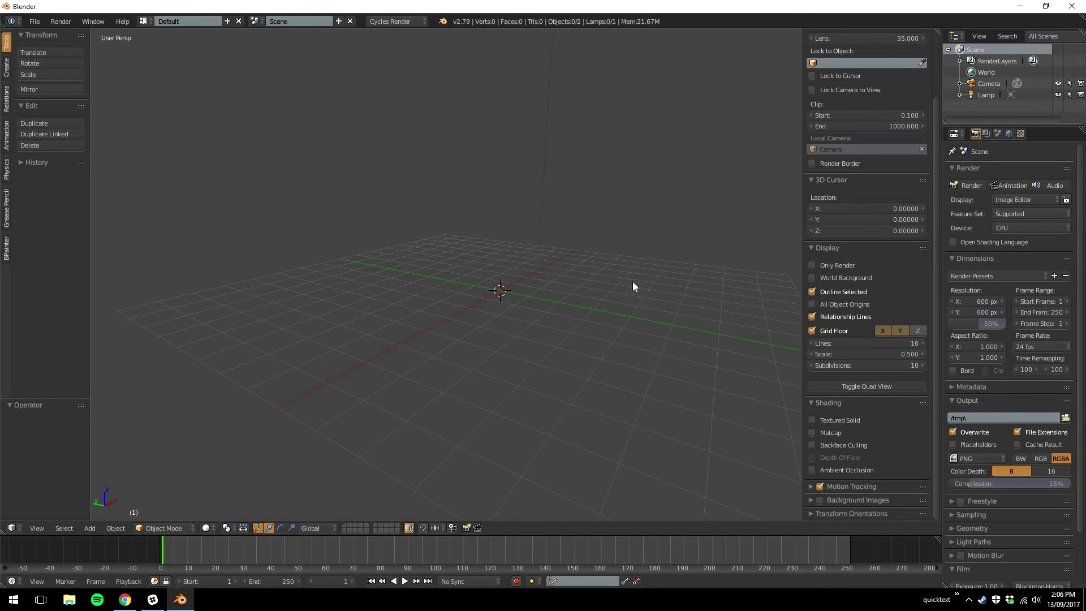
middle_click_drag(633, 283, 538, 297)
- Add a cube, then lift it 0.521 units along Z in front orthographic view
left_click(7, 67)
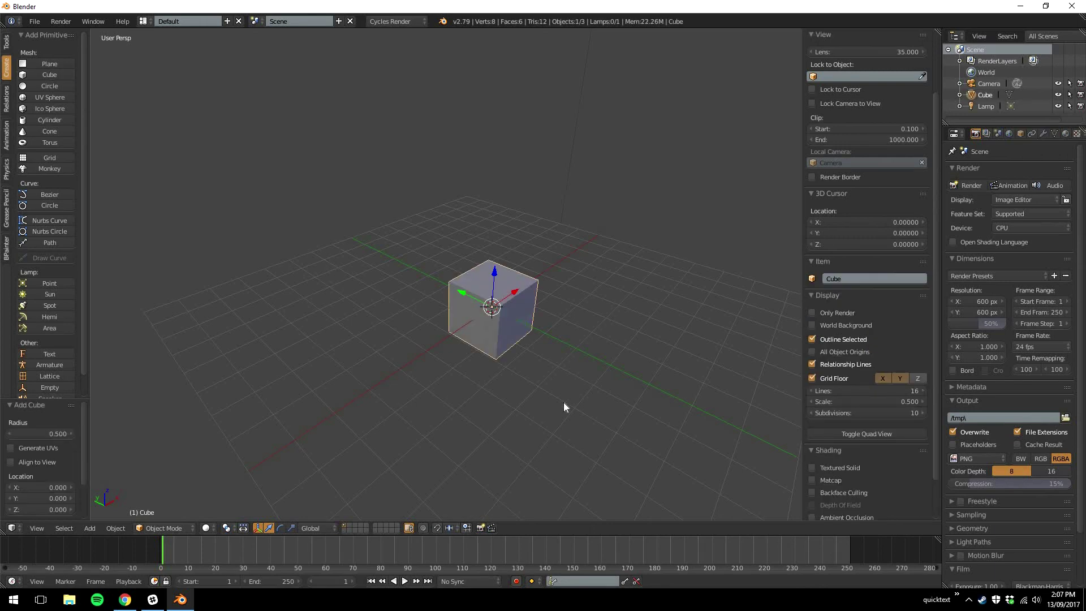
key("KP_1")
key("KP_5")
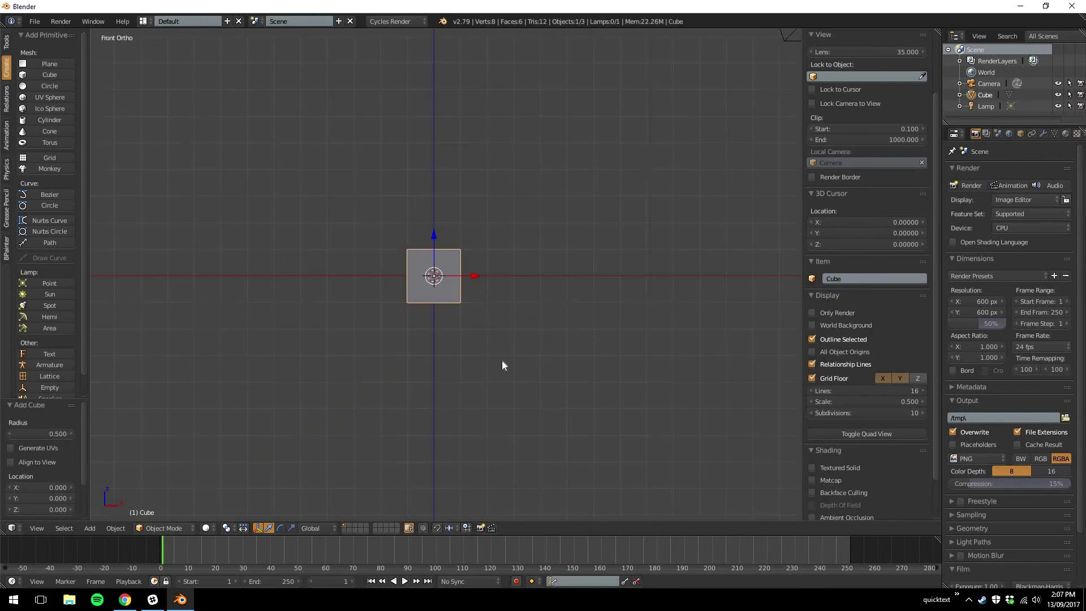
left_click_drag(433, 233, 578, 279)
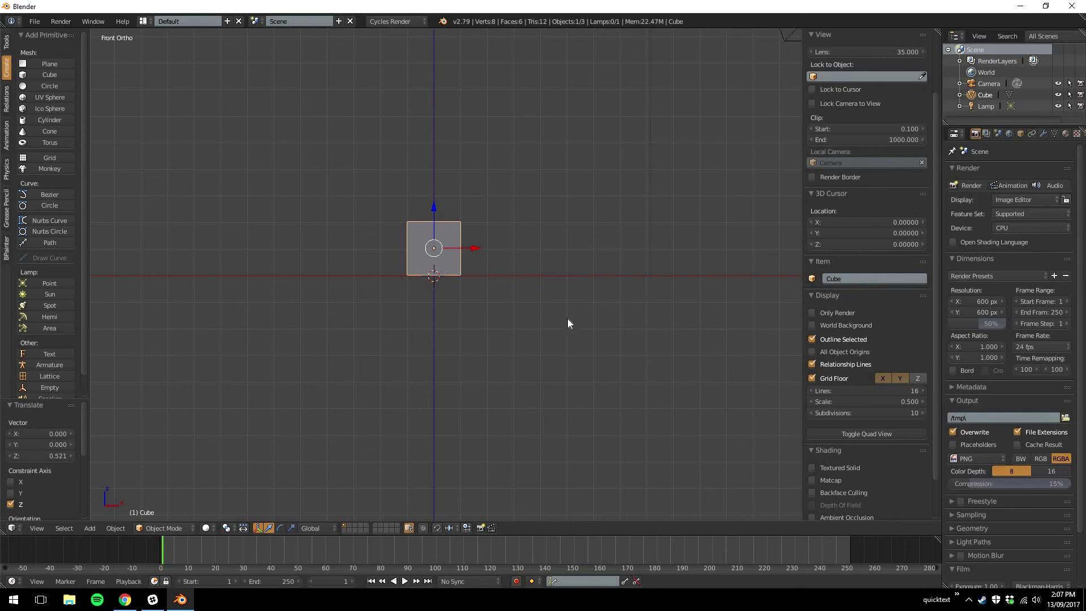
middle_click_drag(568, 324, 509, 345)
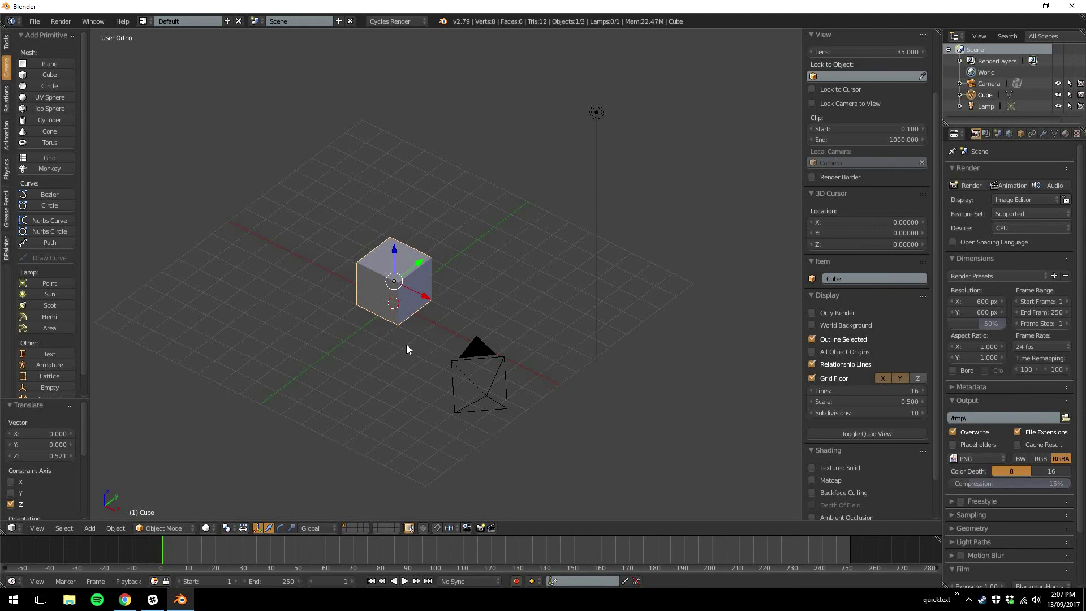
key("KP_8")
- Enter Edit Mode with face selection, hide the manipulator and select the cube's right face
key("Tab")
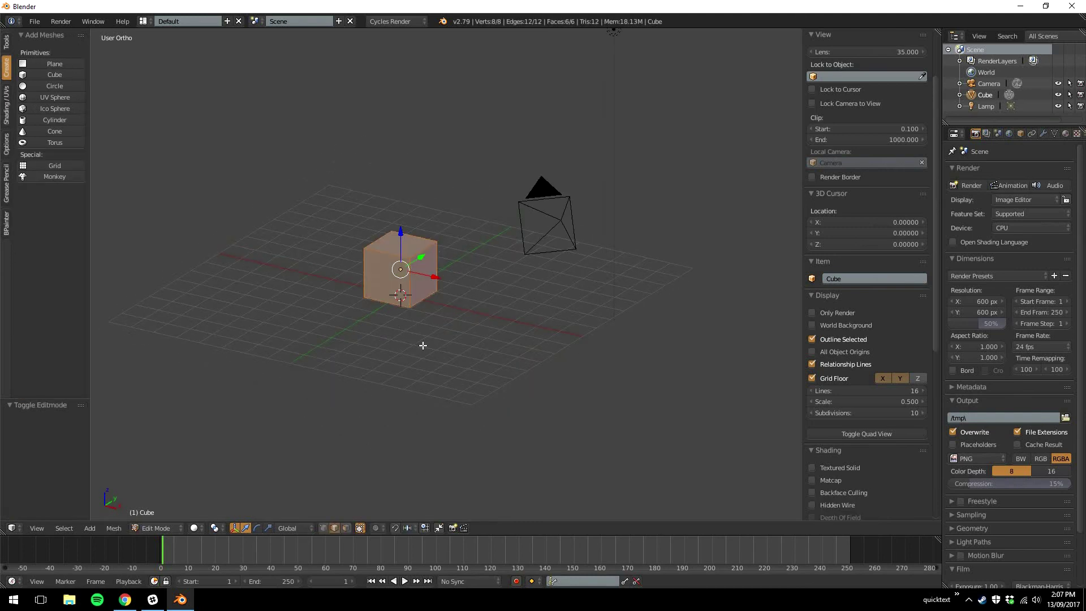
key("3")
right_click(385, 278)
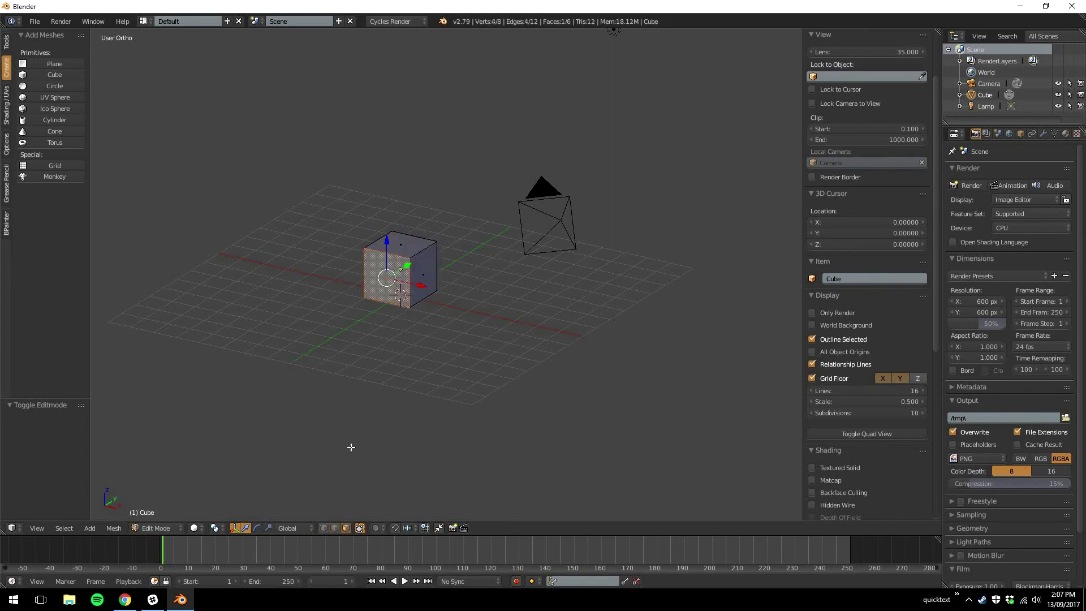
key("ctrl+space")
right_click(425, 276)
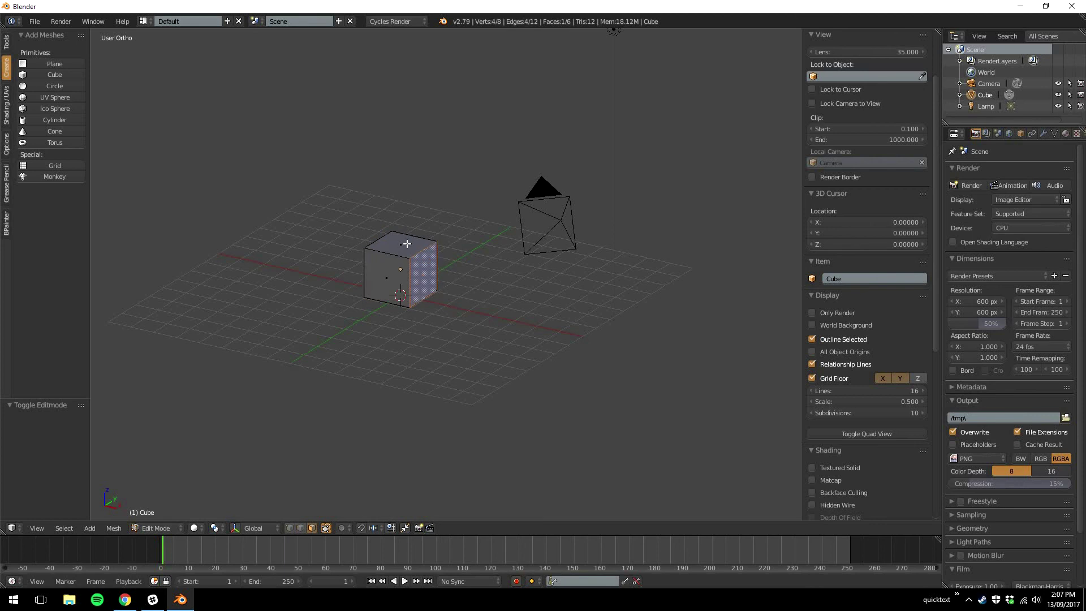
middle_click_drag(563, 389, 415, 273)
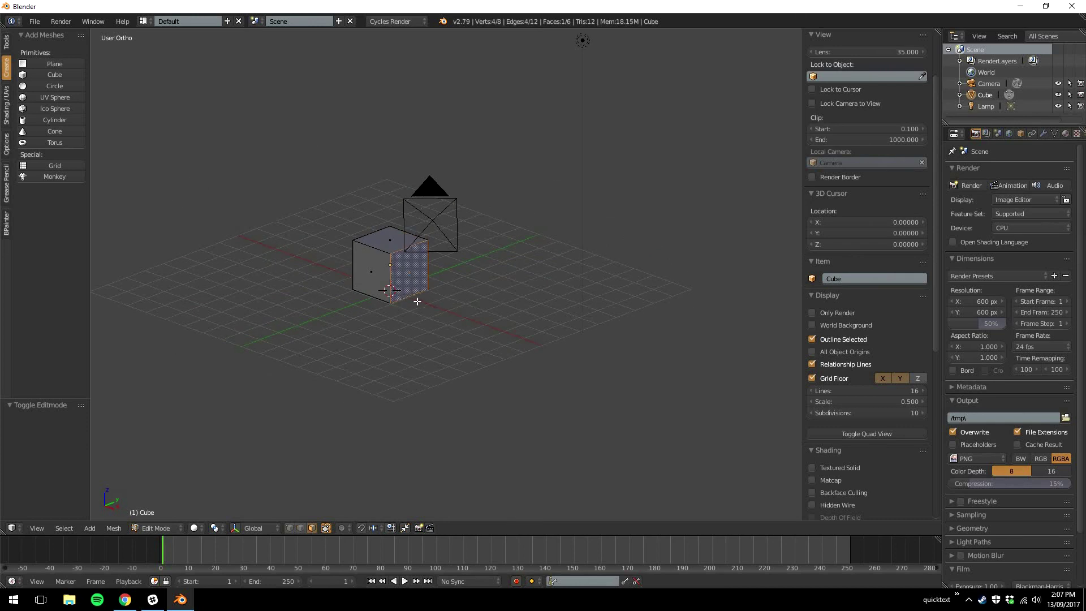
scroll(409, 311, "up", 3)
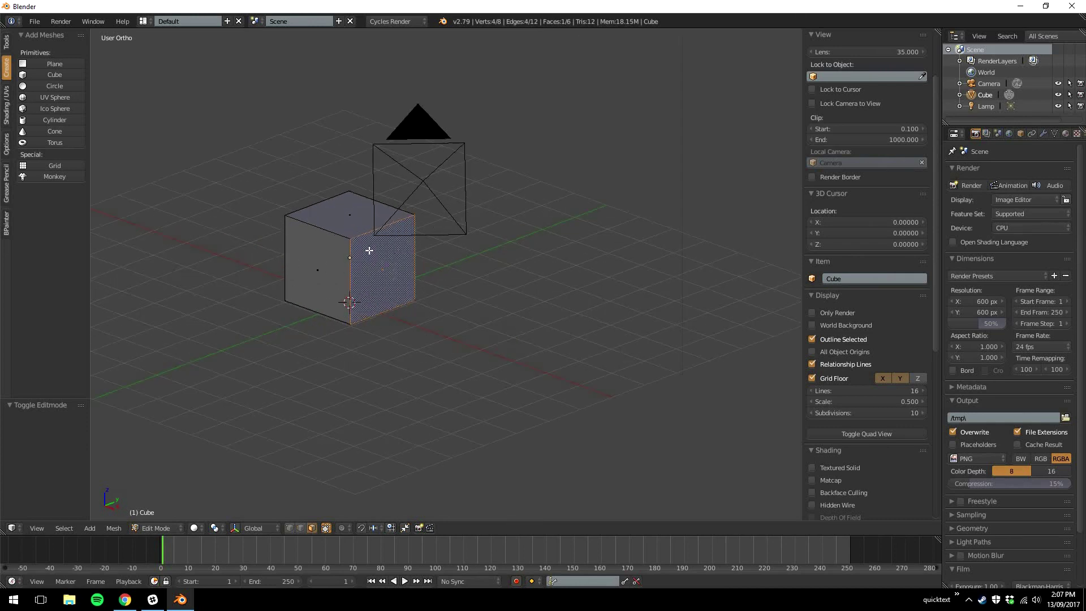
- Try edge and vertex selections, then return to face mode and reselect the right face
right_click(354, 261)
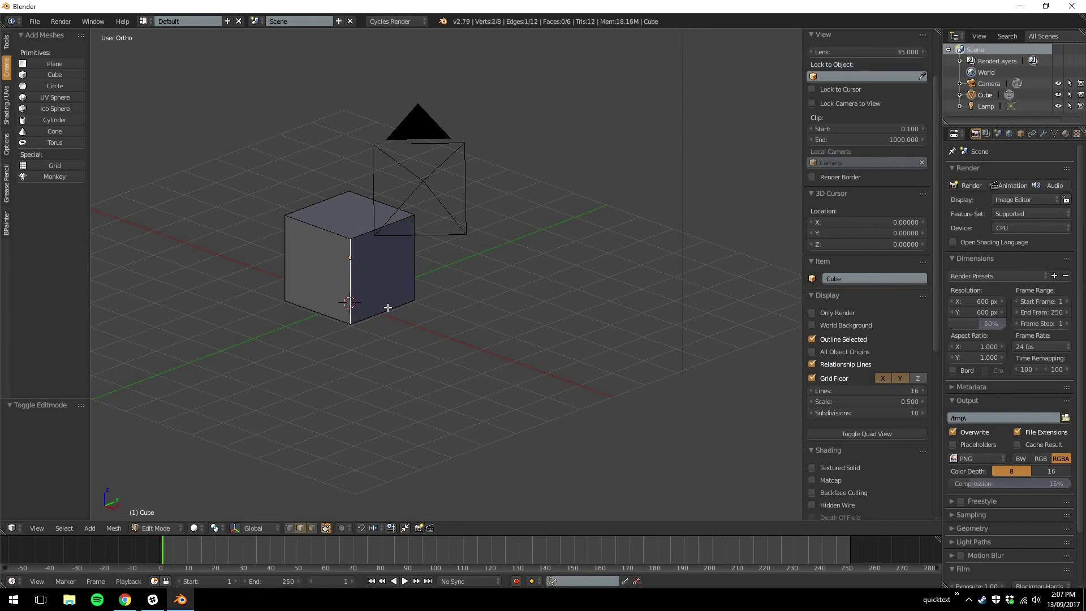
right_click(413, 283)
key("ctrl+Tab")
right_click(350, 324)
right_click(414, 215)
key("ctrl+Tab")
right_click(382, 268)
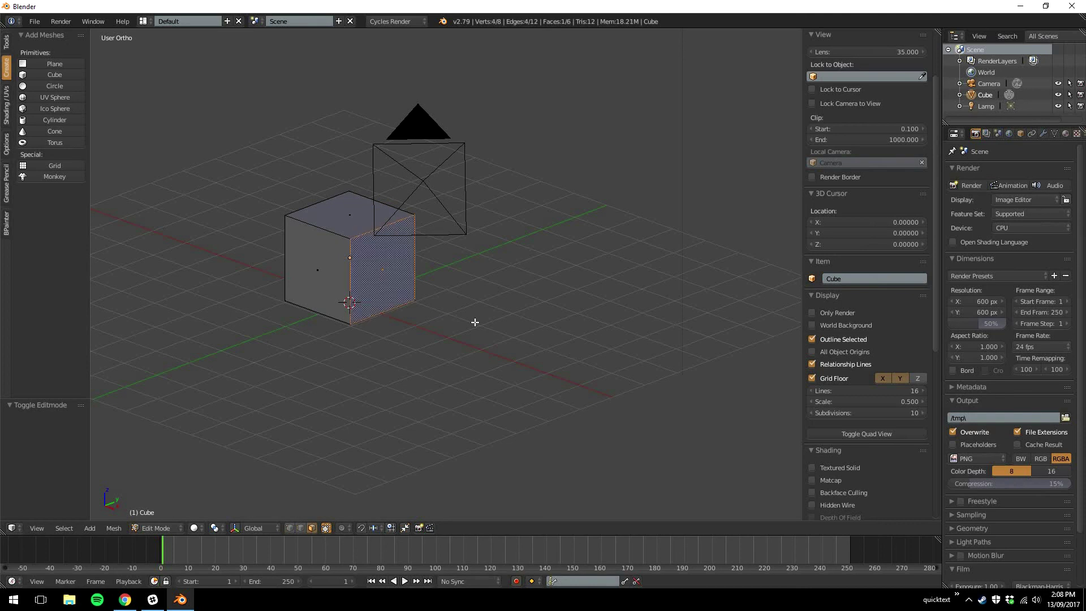
middle_click_drag(441, 330, 383, 333)
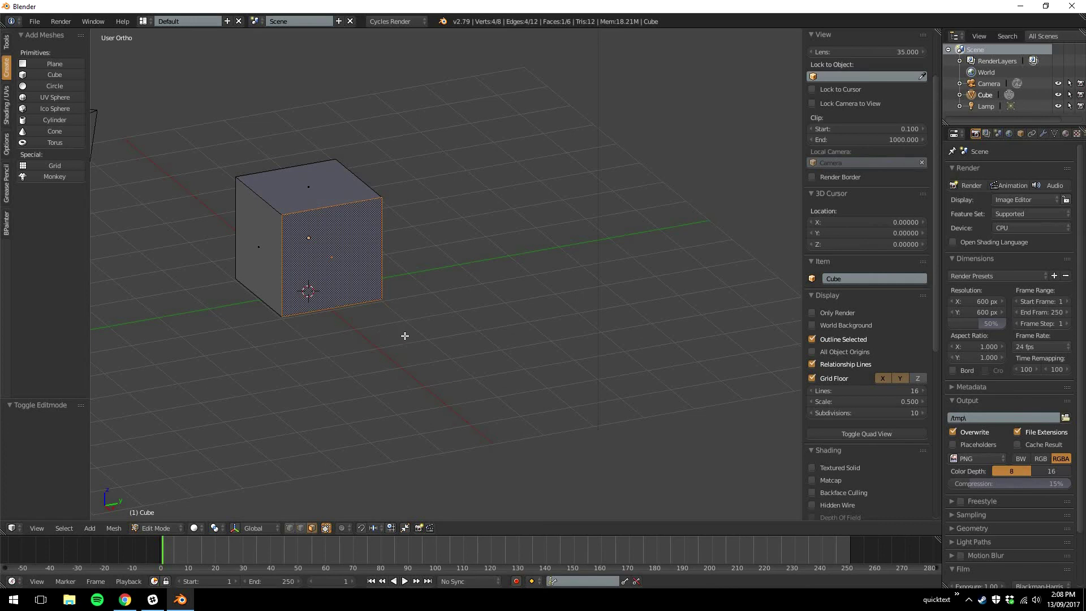
- Select the cube's top-right and bottom-right vertices, then its front-left vertical edge
right_click(383, 196)
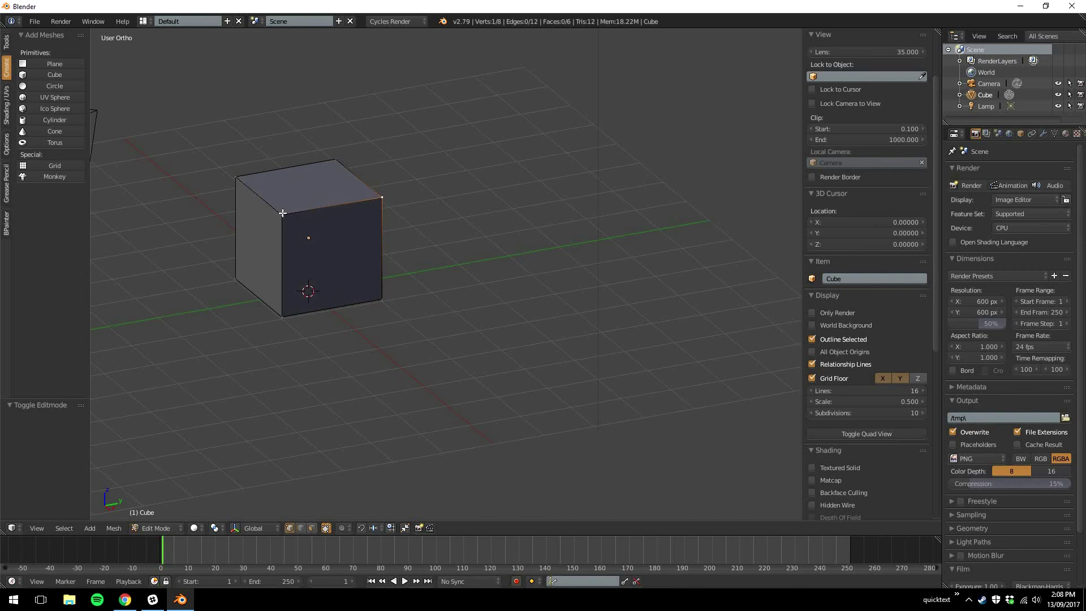
right_click(382, 299)
right_click(379, 227, "shift")
right_click(289, 273)
right_click(283, 254, "shift")
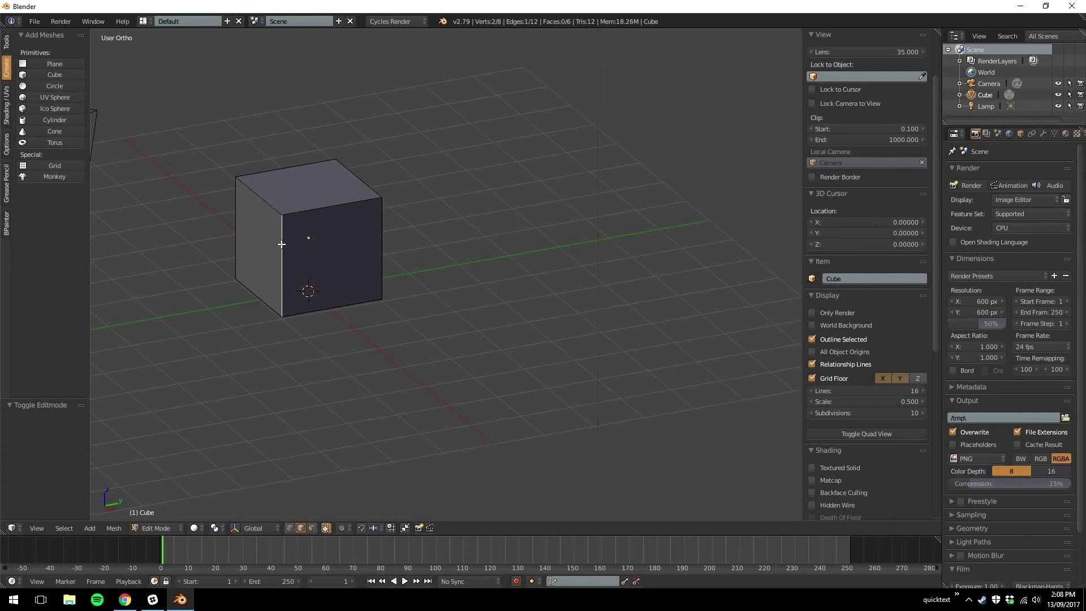
- Switch to face mode and try selecting the front, top and left faces
key("3")
right_click(339, 257)
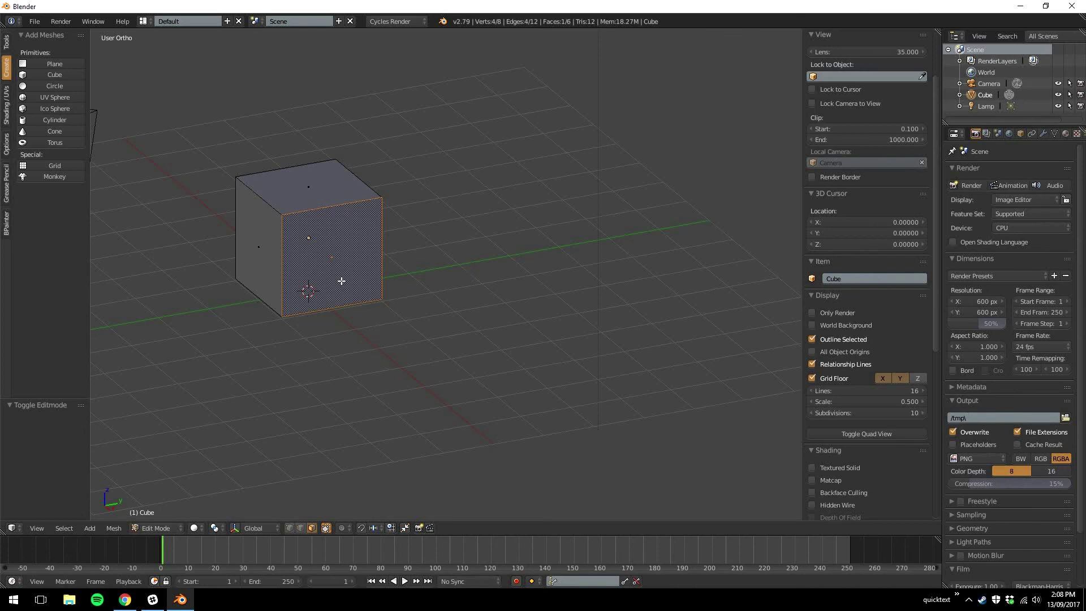
right_click(324, 198)
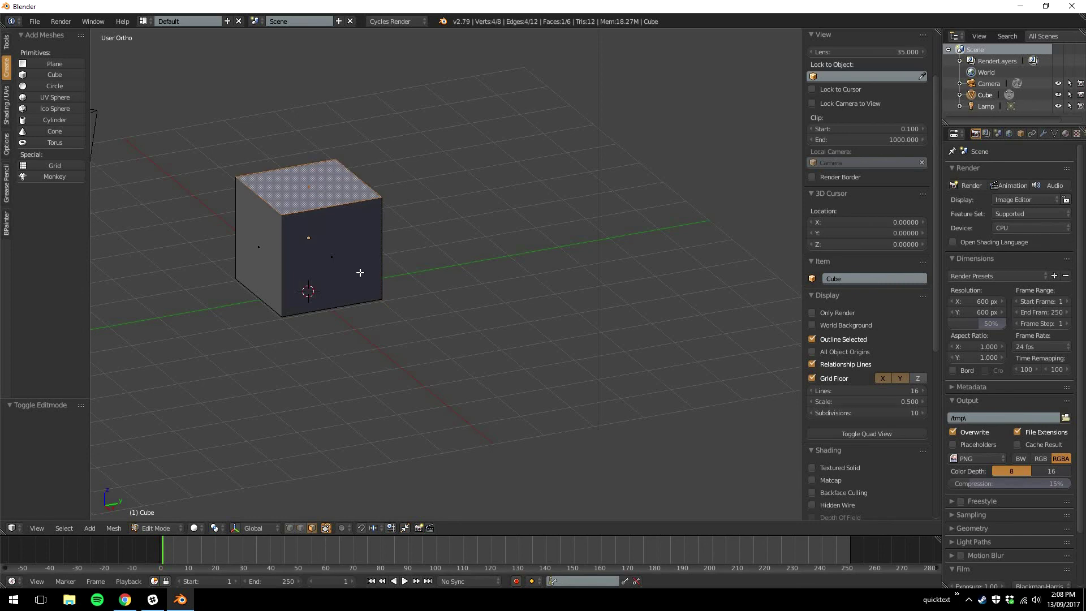
key("a")
key("a")
right_click(269, 259)
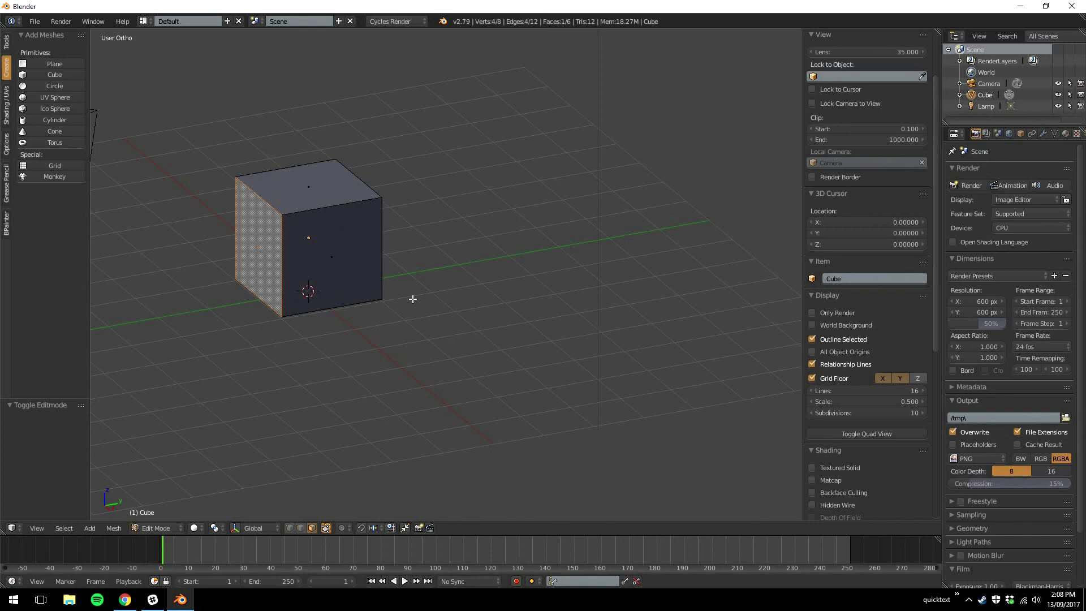
key("a")
- Select the left, front and top faces in turn, ending with only the front face
right_click(263, 242)
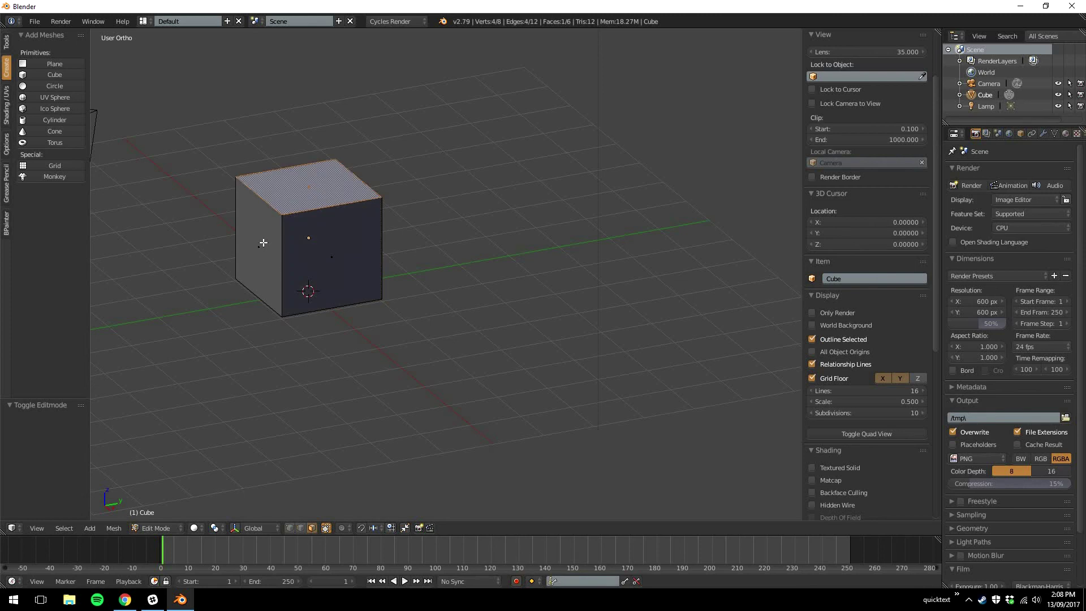
right_click(354, 274)
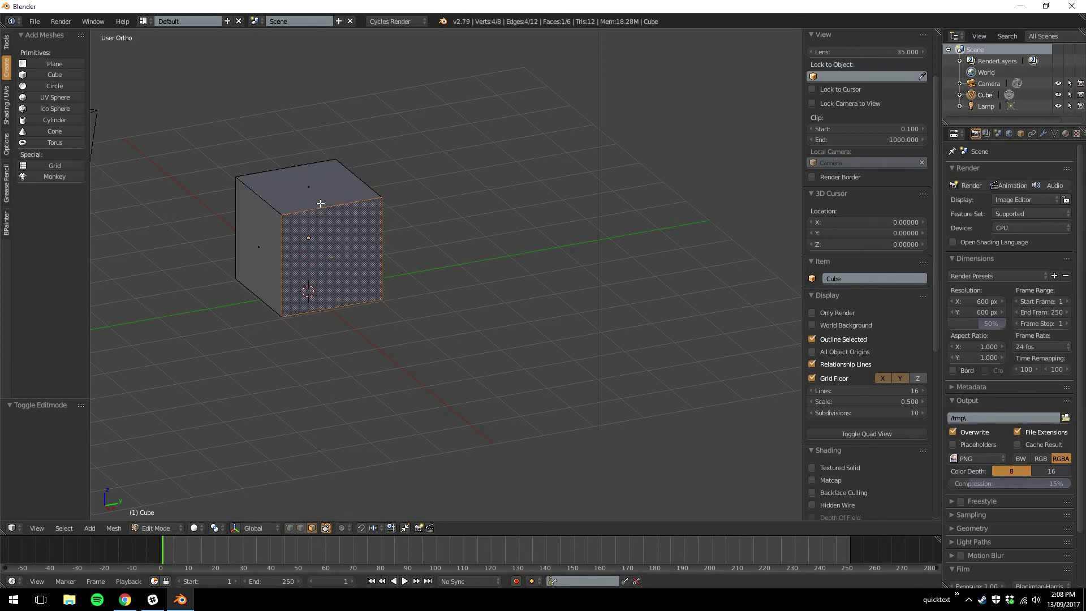
right_click(309, 189)
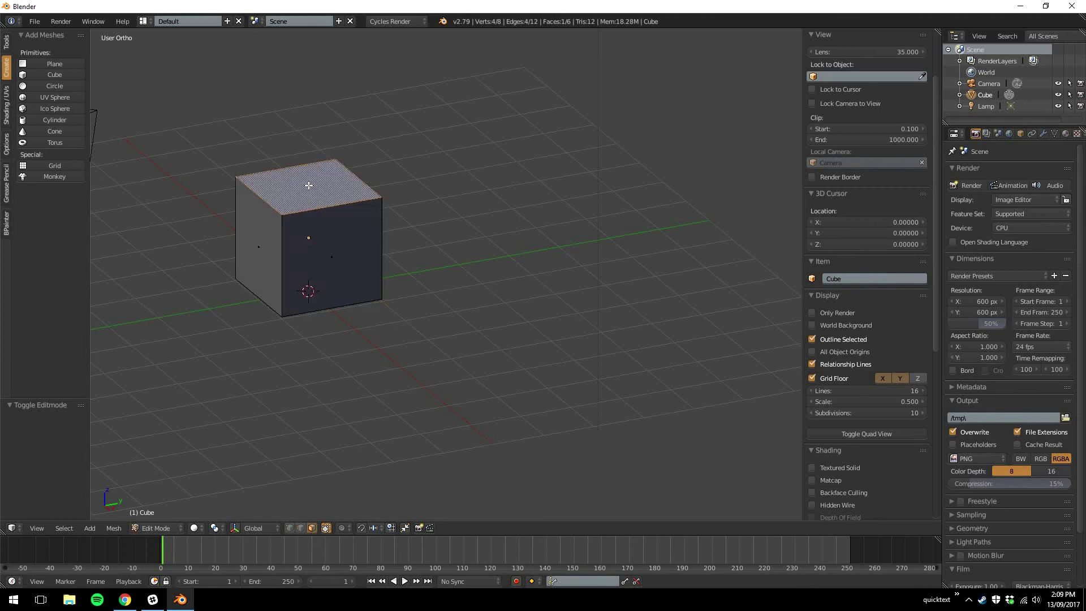
key("a")
key("a")
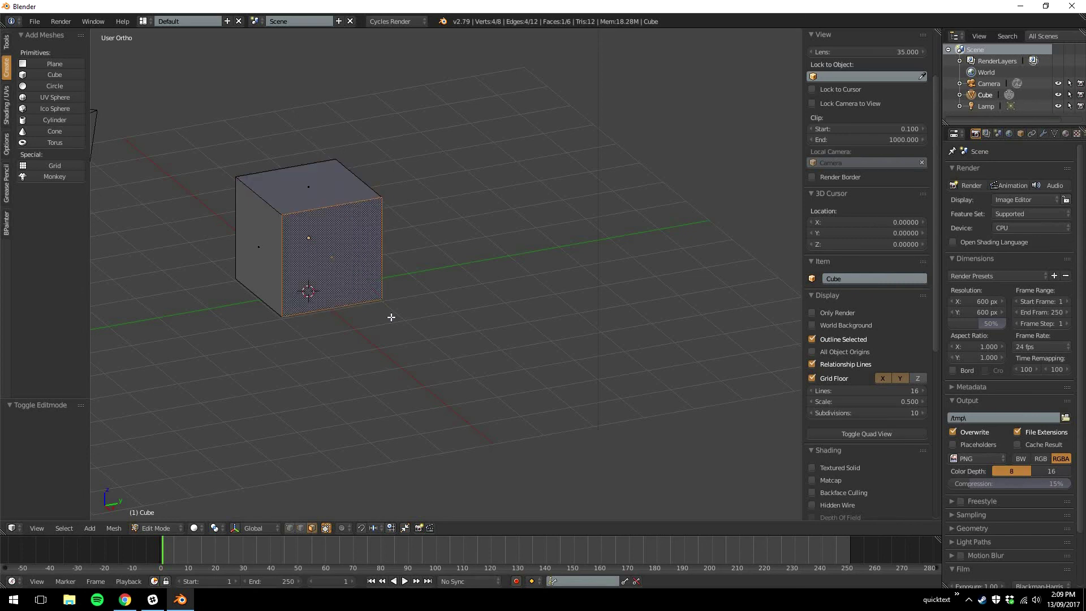
right_click(260, 248)
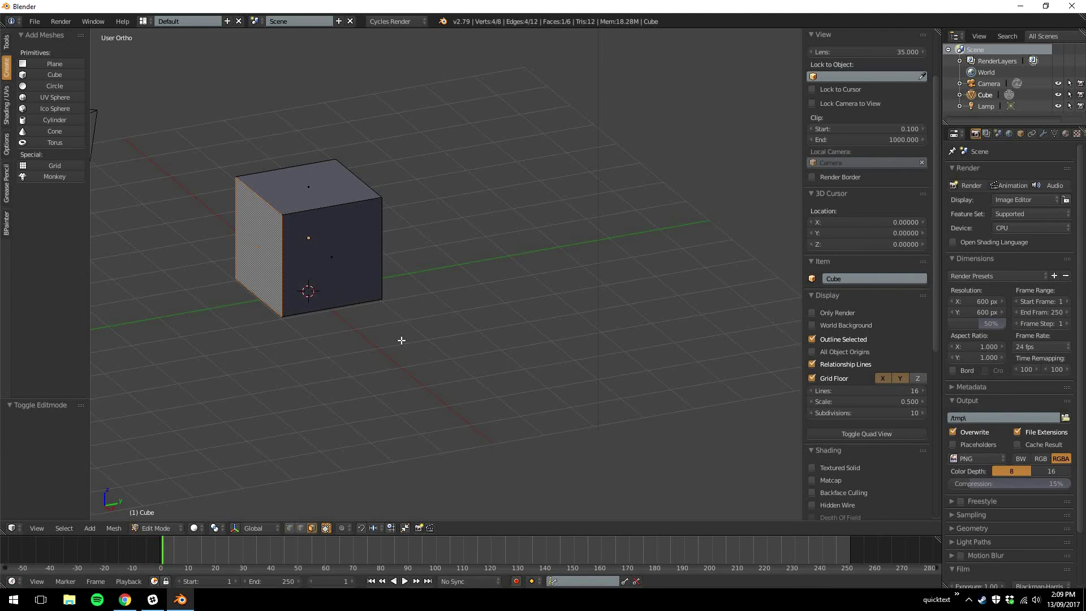
right_click(327, 257)
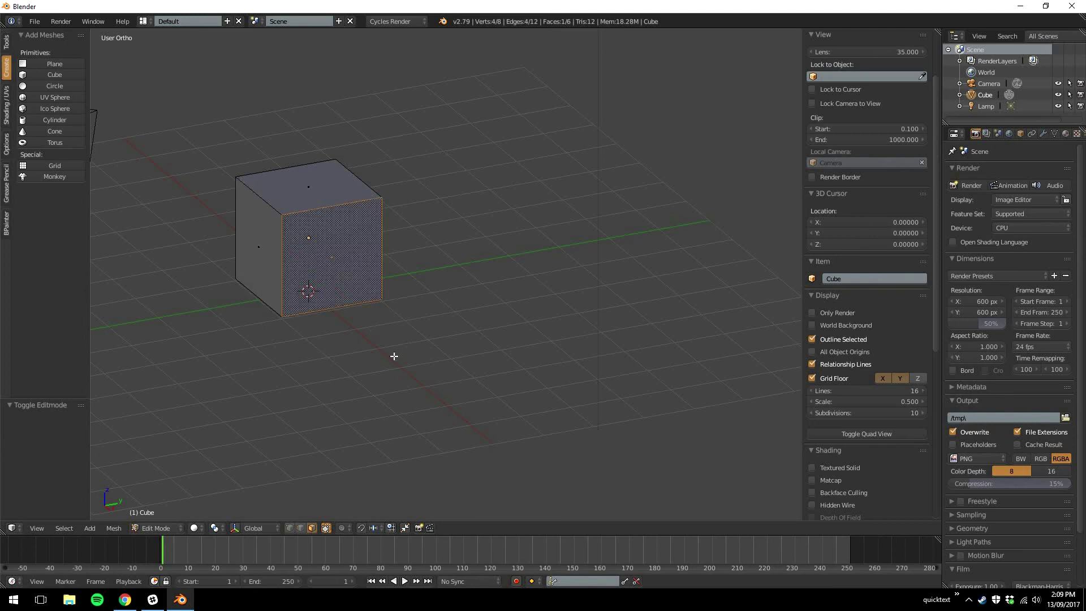
key("x")
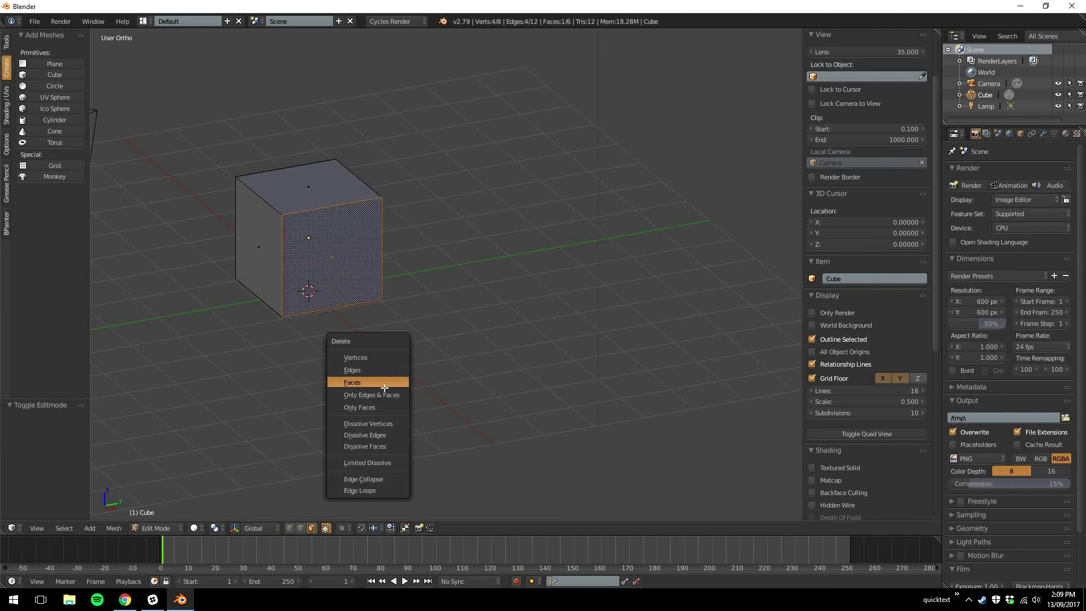
left_click(370, 382)
middle_click_drag(432, 368, 383, 254)
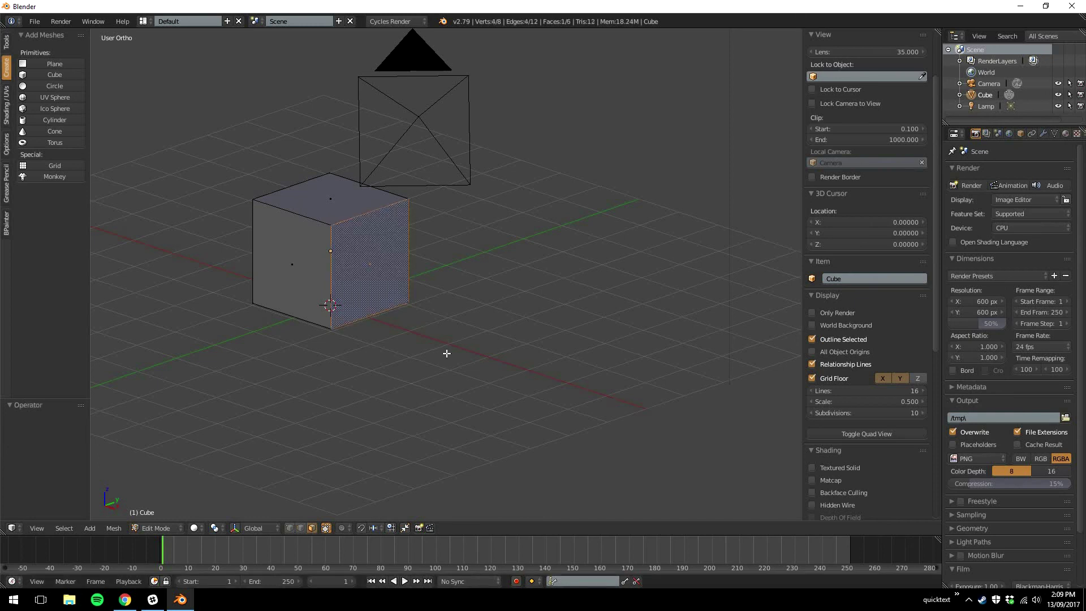
key("ctrl+z")
middle_click_drag(477, 354, 442, 372)
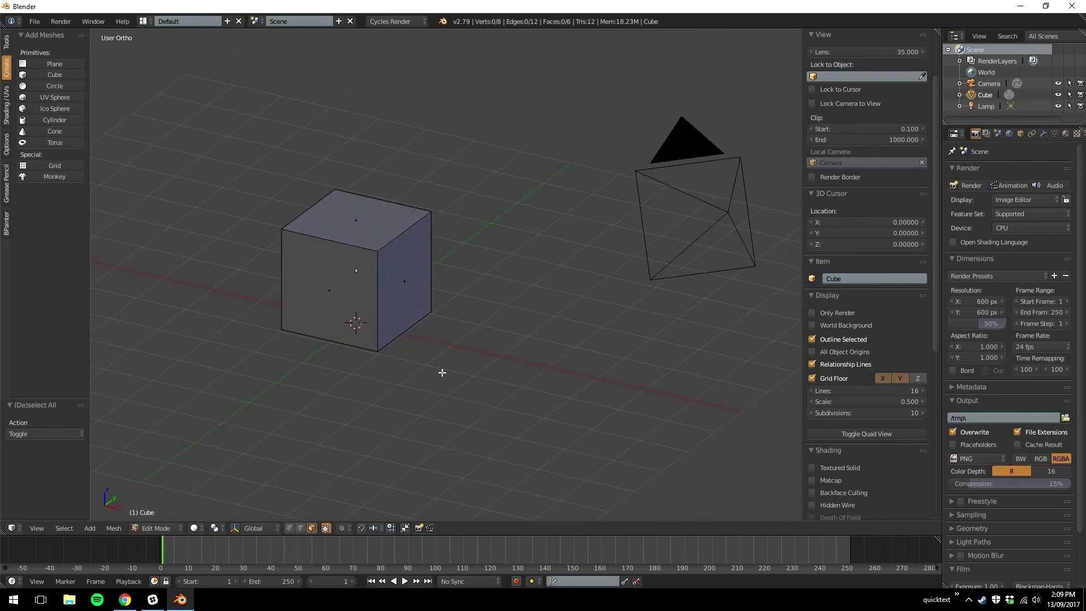
right_click(404, 282)
- Select all faces and triangulate the cube with Ctrl+T
right_click(350, 218)
right_click(399, 271)
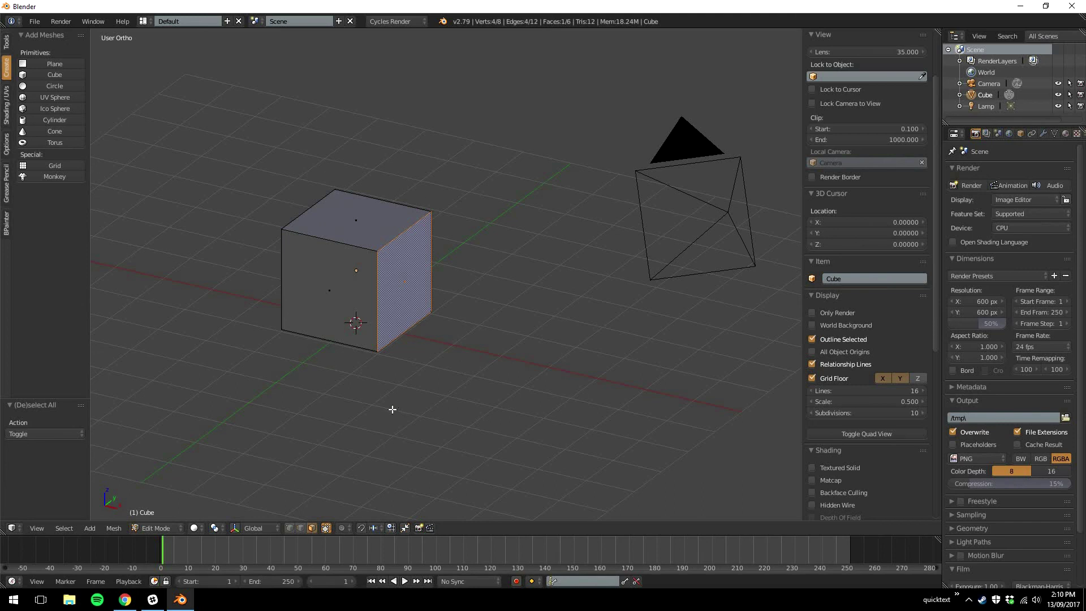
key("a")
key("a")
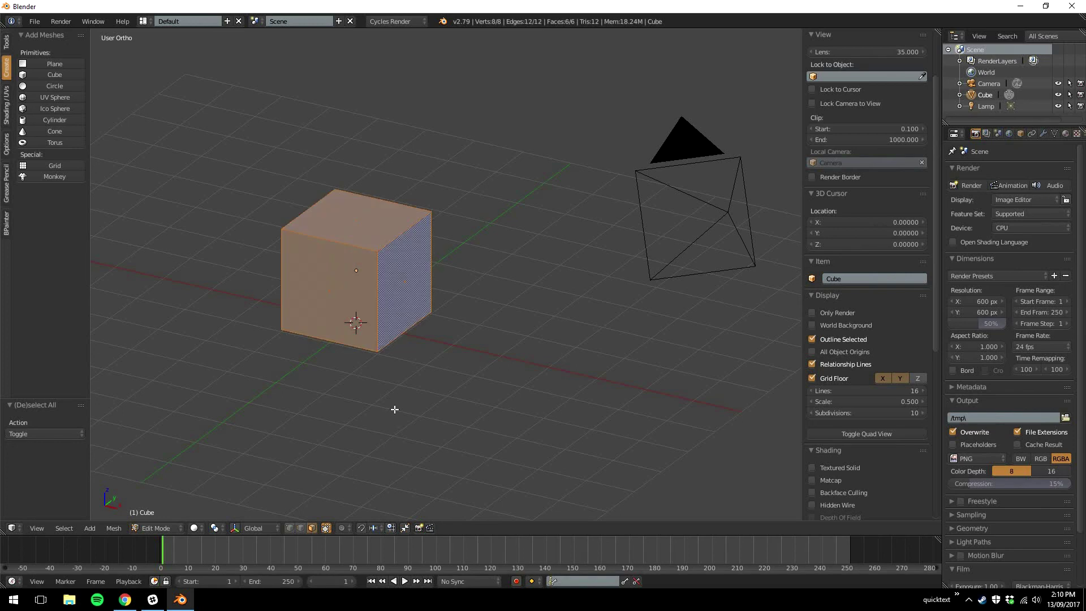
key("ctrl+t")
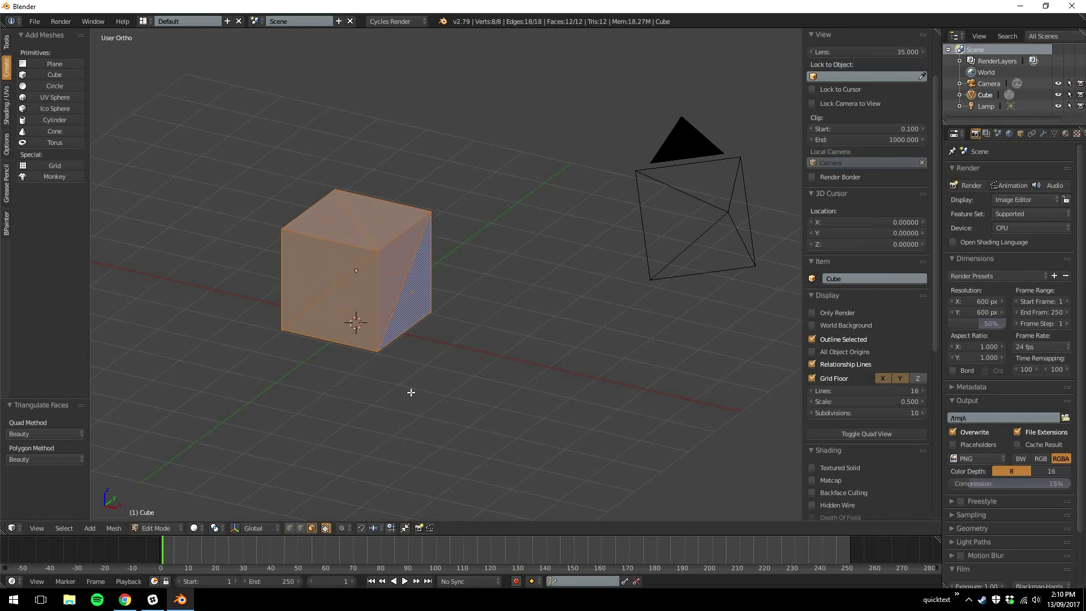
- Pick single triangles on the right, front and top sides to inspect the split
right_click(401, 300)
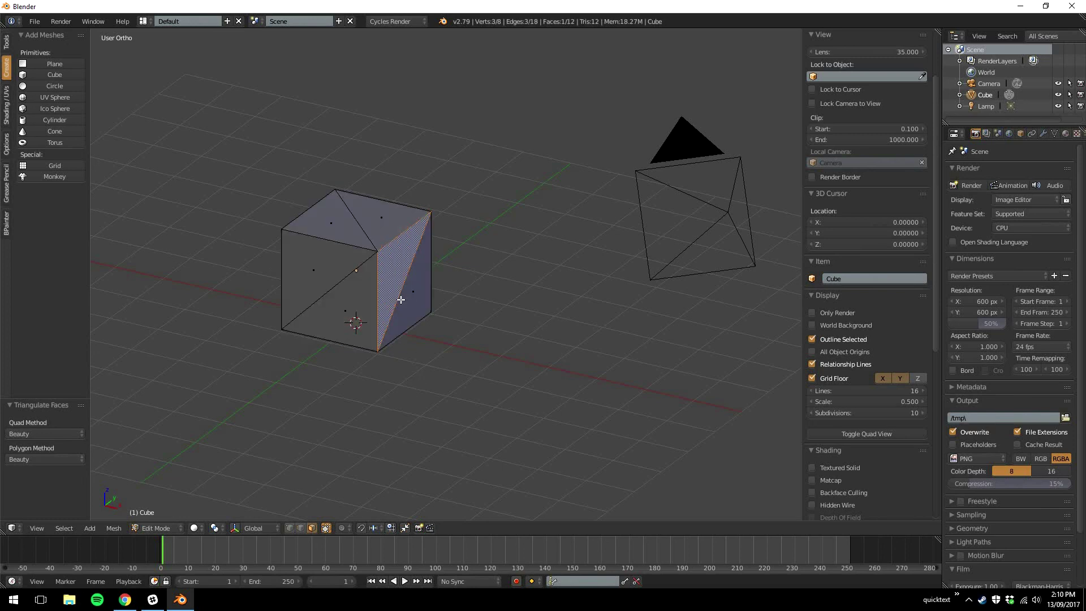
right_click(338, 315)
right_click(332, 229)
right_click(372, 219)
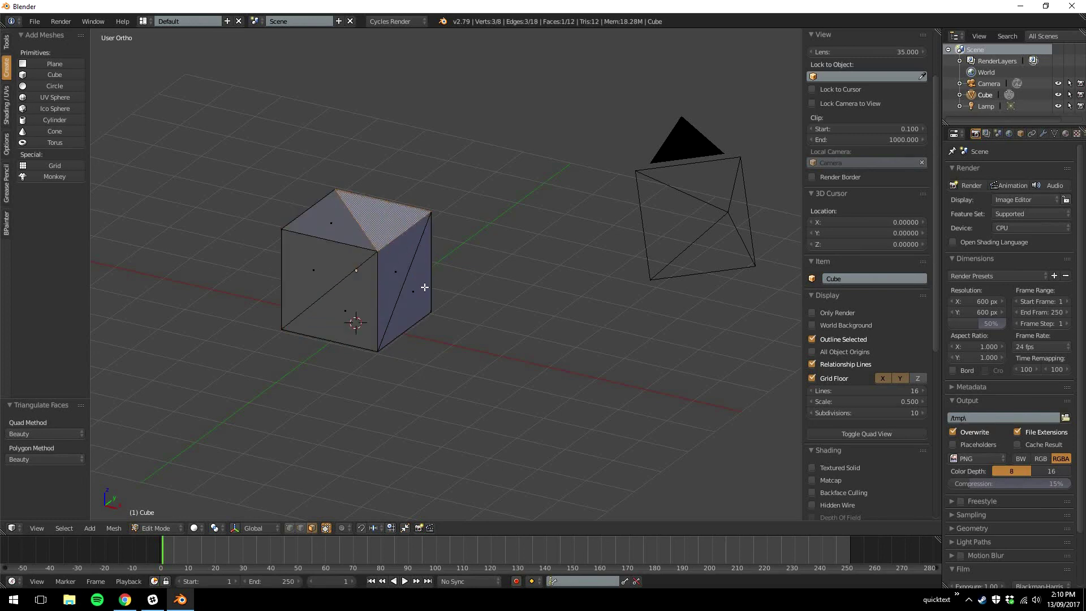
right_click(424, 287)
- Switch to perspective and orbit to view the cube's top and the floor
middle_click_drag(354, 378, 545, 295)
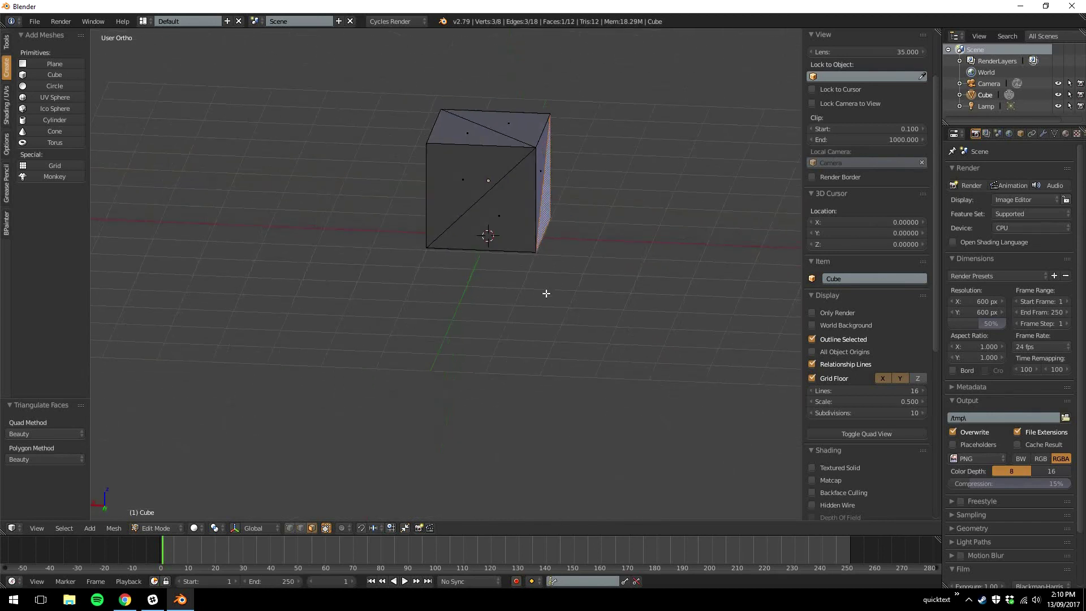
middle_click_drag(538, 368, 524, 438)
key("KP_5")
middle_click_drag(513, 218, 489, 436)
middle_click_drag(558, 354, 577, 402)
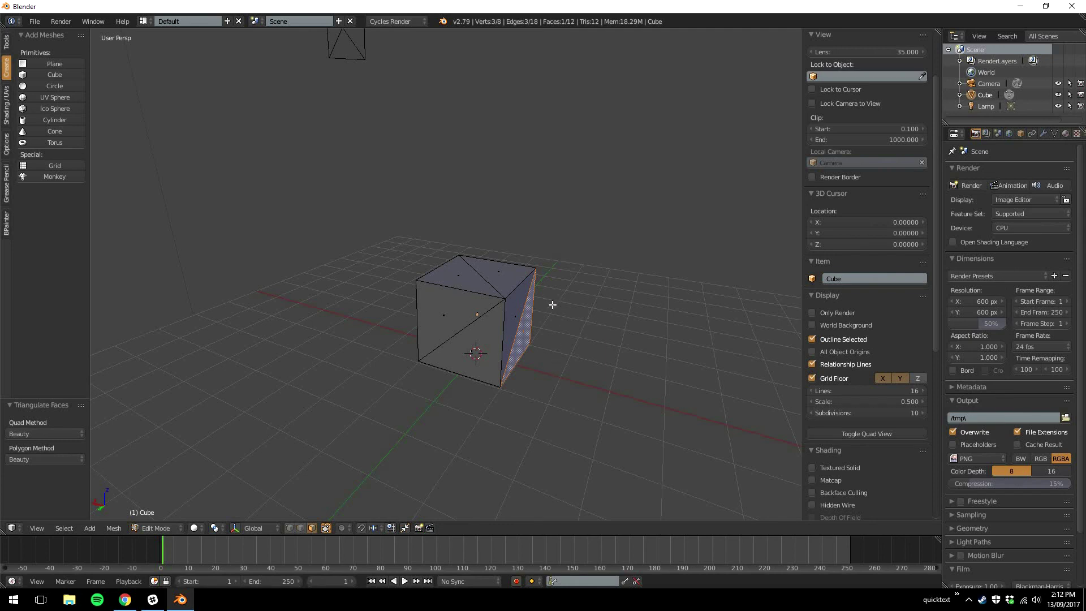
middle_click_drag(556, 359, 526, 437)
- Delete the two triangles of the cube's bottom face
left_click(518, 452)
left_click(528, 462, "shift")
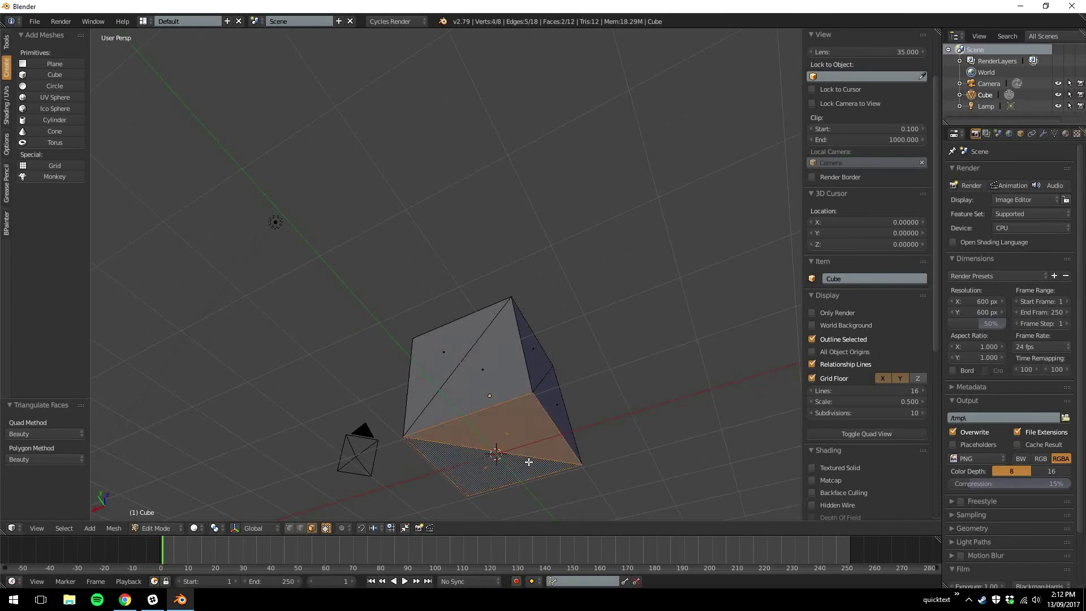
key("x")
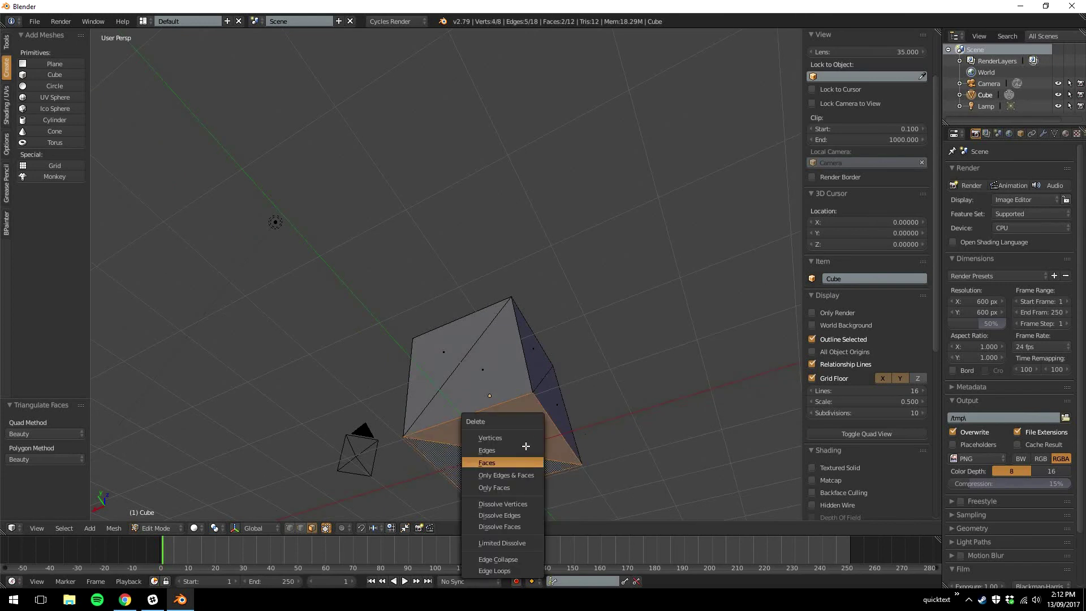
left_click(525, 460)
- Orbit to inspect the open bottom, ending front-on with the camera in view
middle_click_drag(548, 381, 524, 398)
scroll(524, 398, "down", 4)
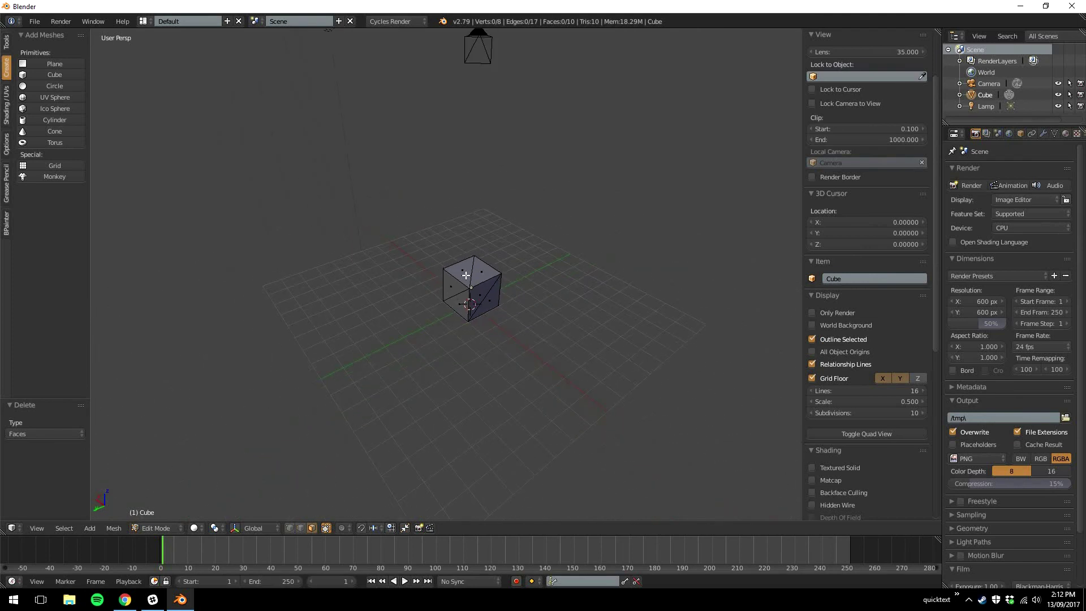
scroll(448, 290, "up", 4)
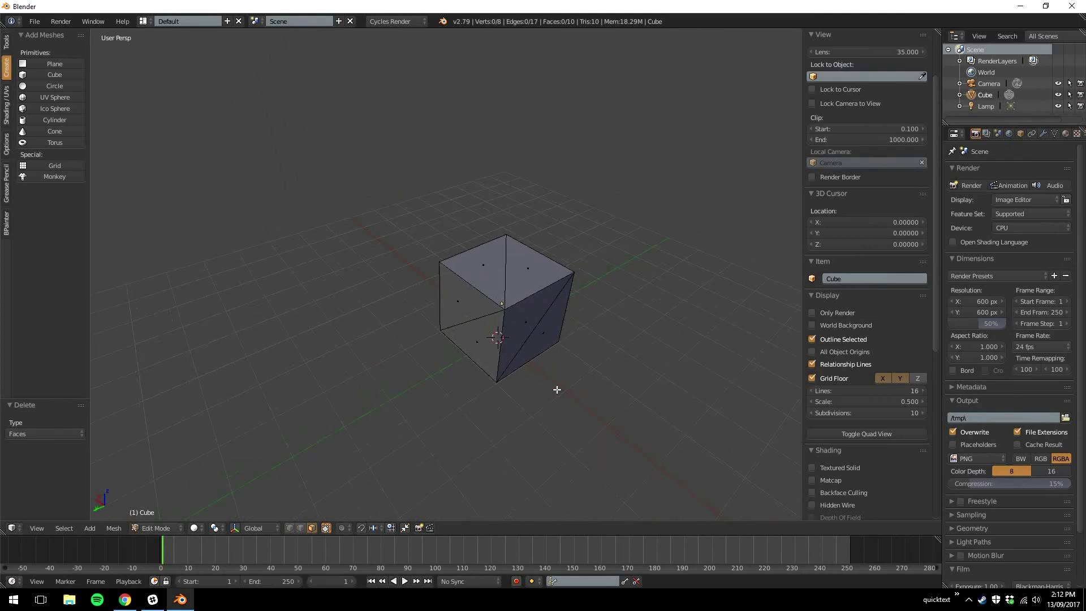
middle_click_drag(555, 347, 553, 412)
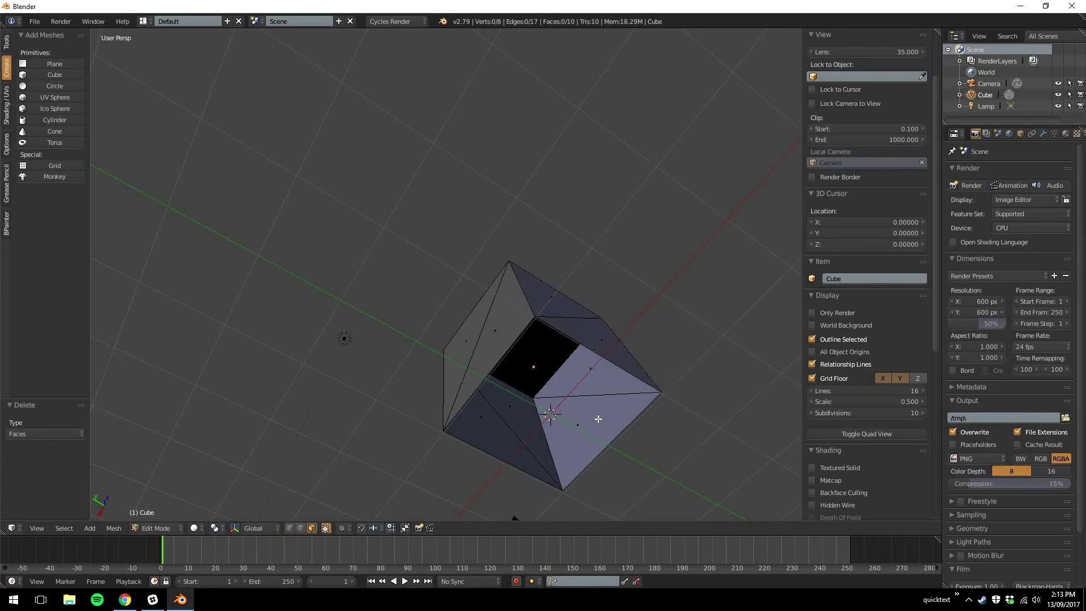
middle_click_drag(584, 248, 602, 336)
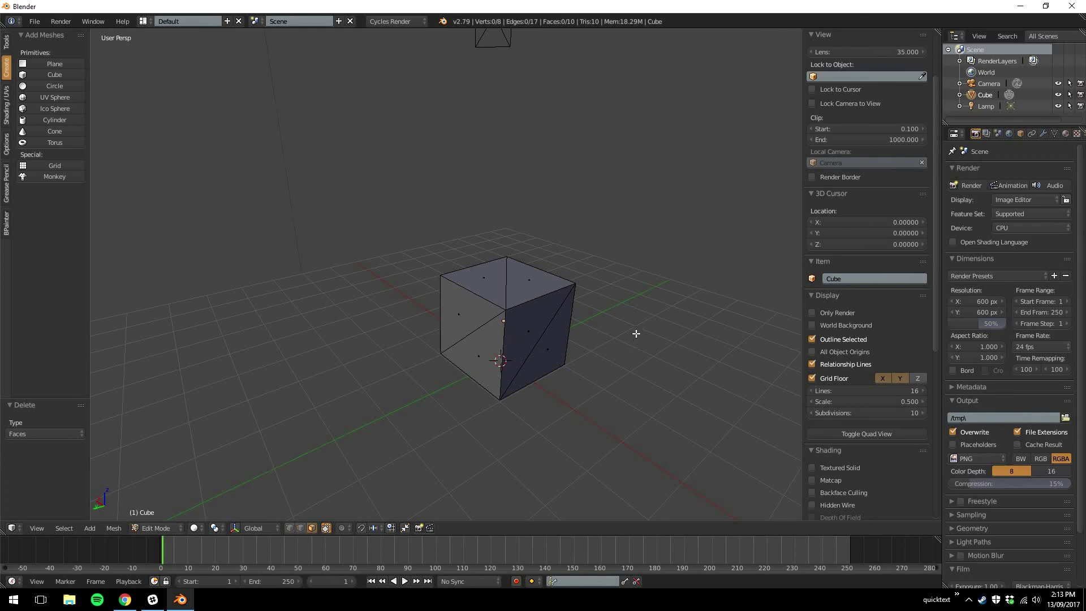
middle_click_drag(611, 312, 526, 262)
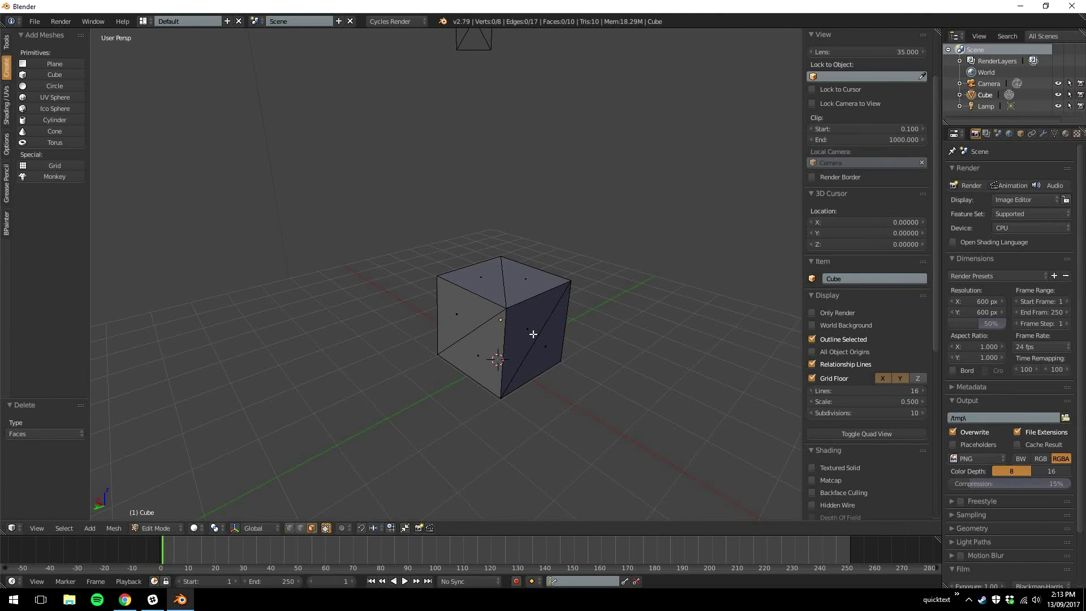
middle_click_drag(565, 342, 601, 401)
middle_click_drag(543, 230, 565, 344)
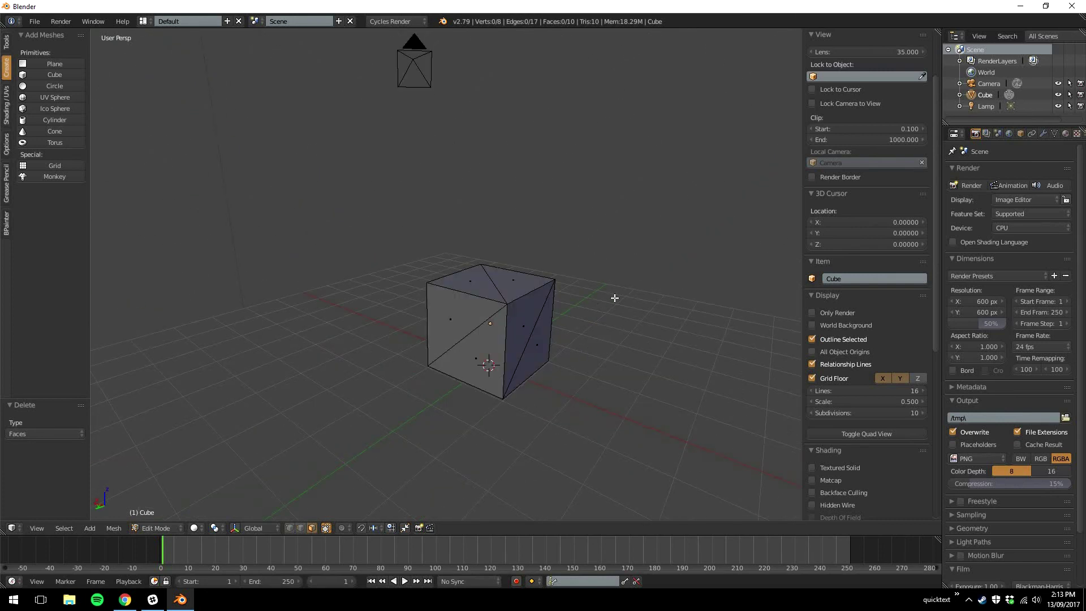
middle_click_drag(609, 250, 621, 284)
middle_click_drag(634, 325, 625, 320)
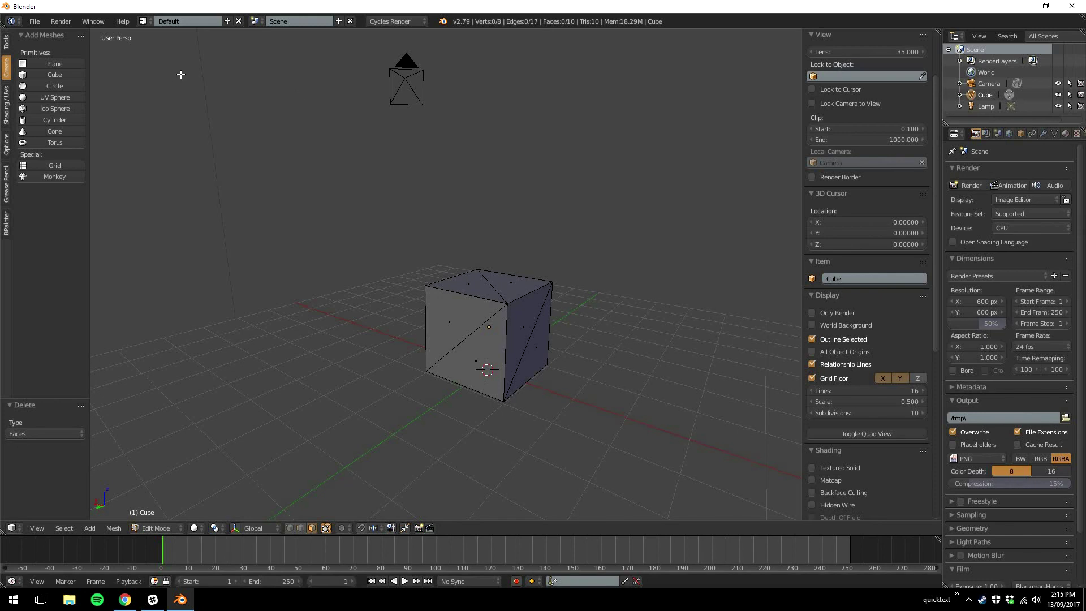
- Switch to the UV Editing layout, select all, and Unwrap from the Shading/UVs tab
left_click(143, 21)
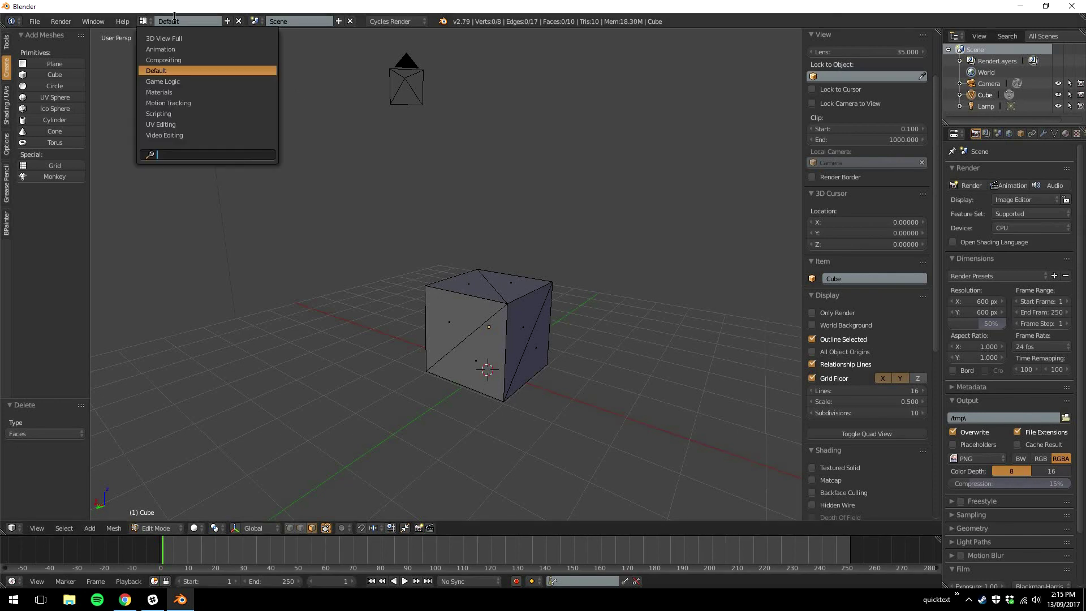
left_click(172, 124)
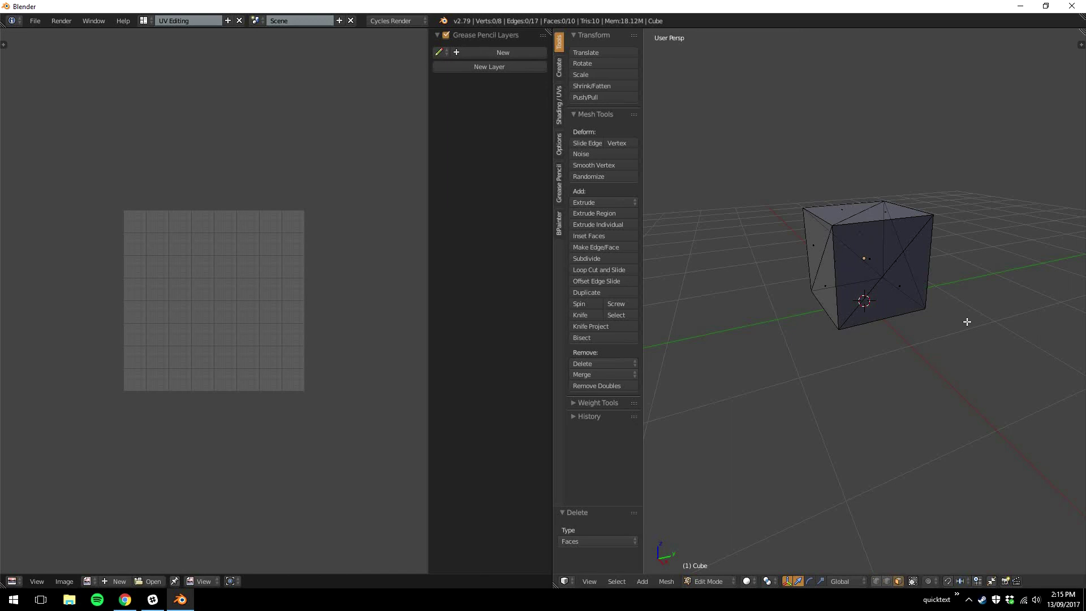
key("a")
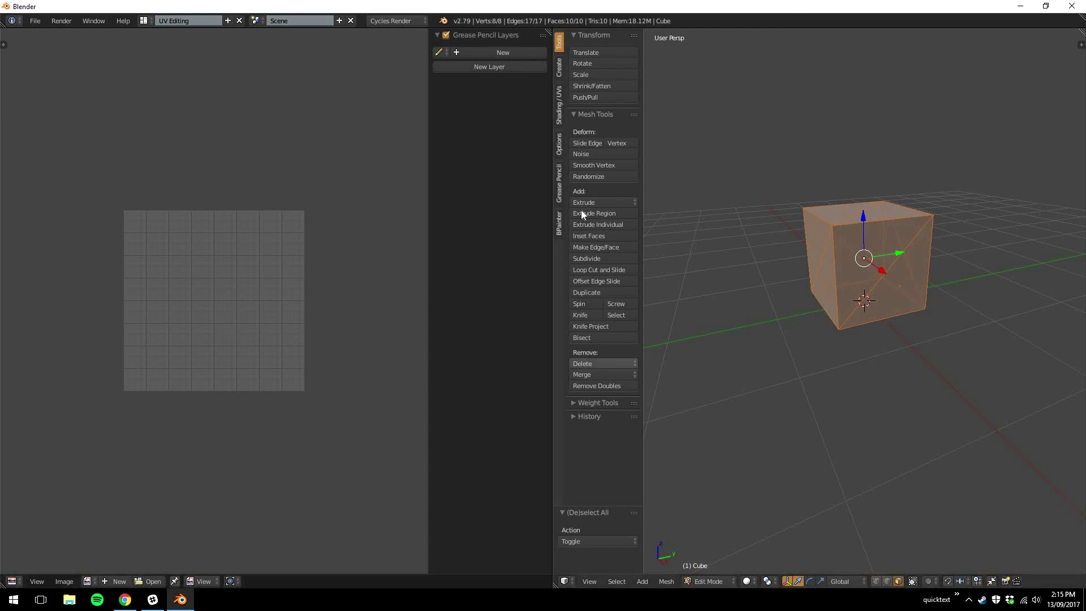
left_click(559, 101)
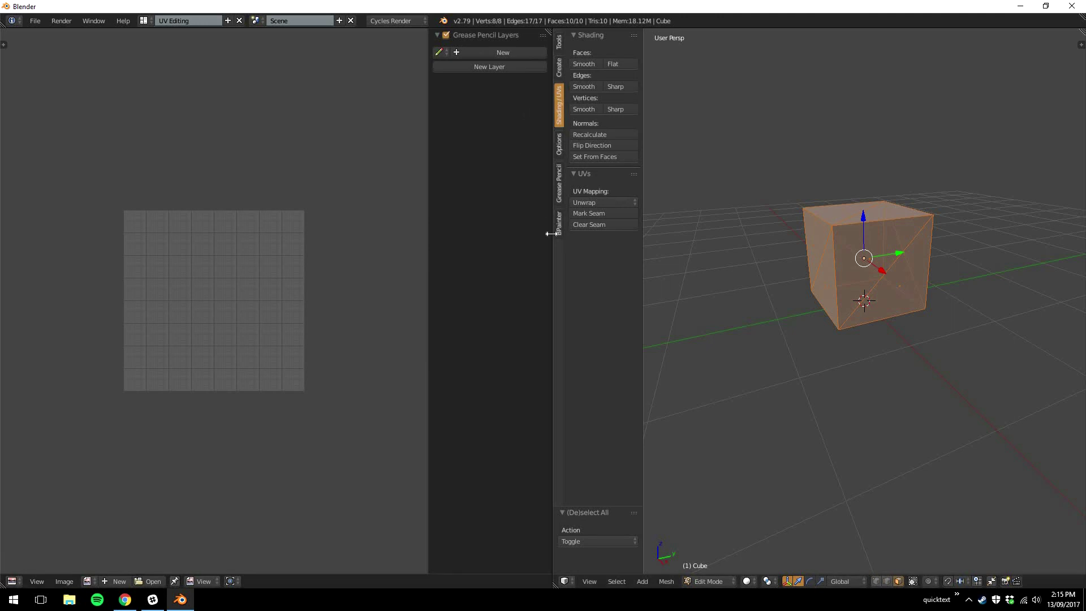
left_click(614, 203)
left_click(626, 216)
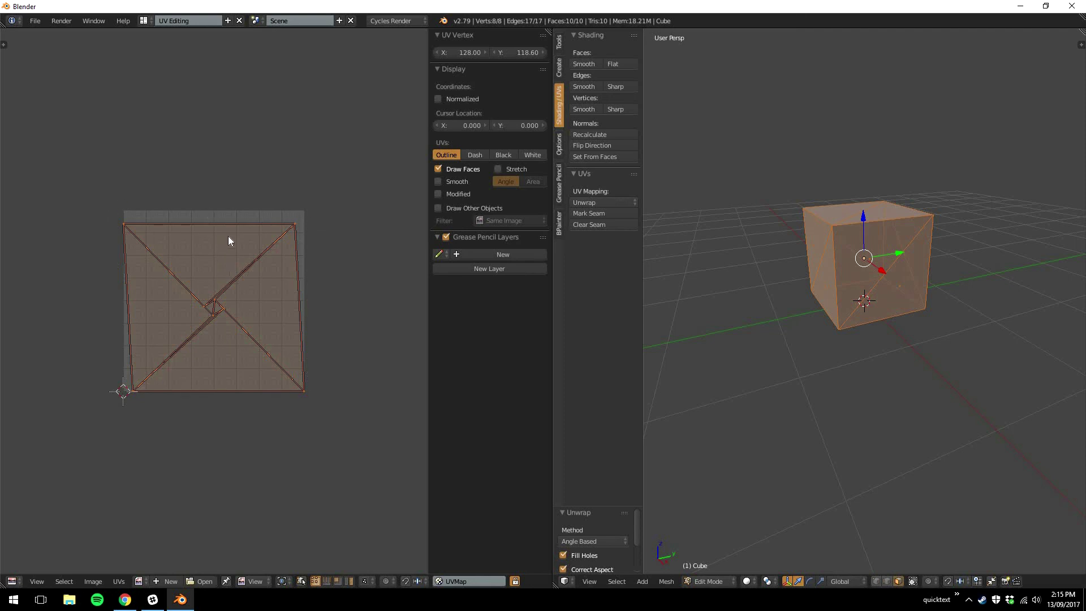
- Set UV selection to faces and select the top triangle in the UV layout
right_click(203, 255)
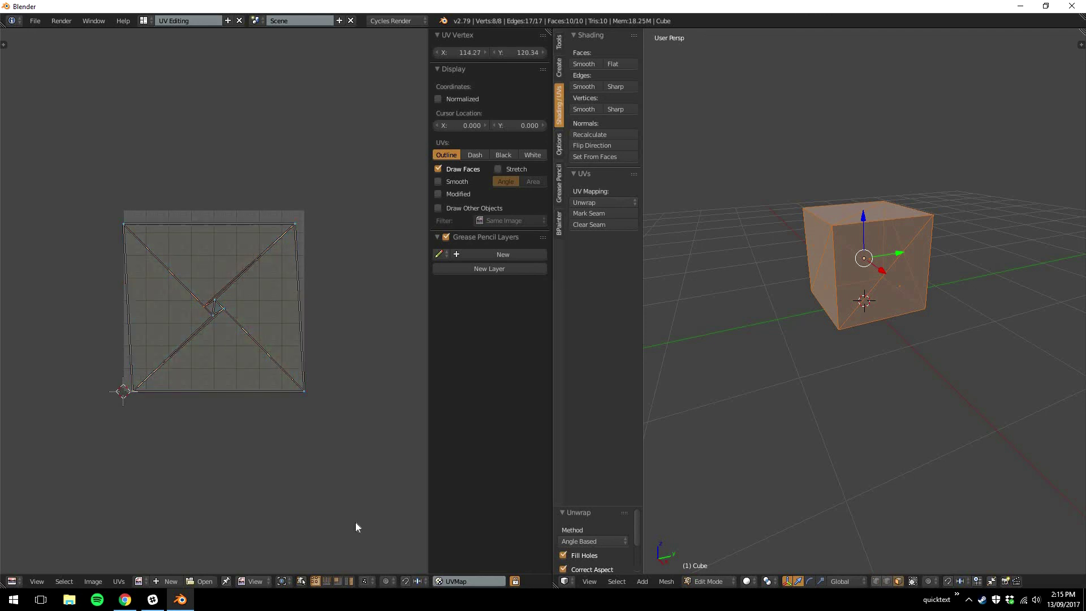
left_click(337, 581)
right_click(211, 250)
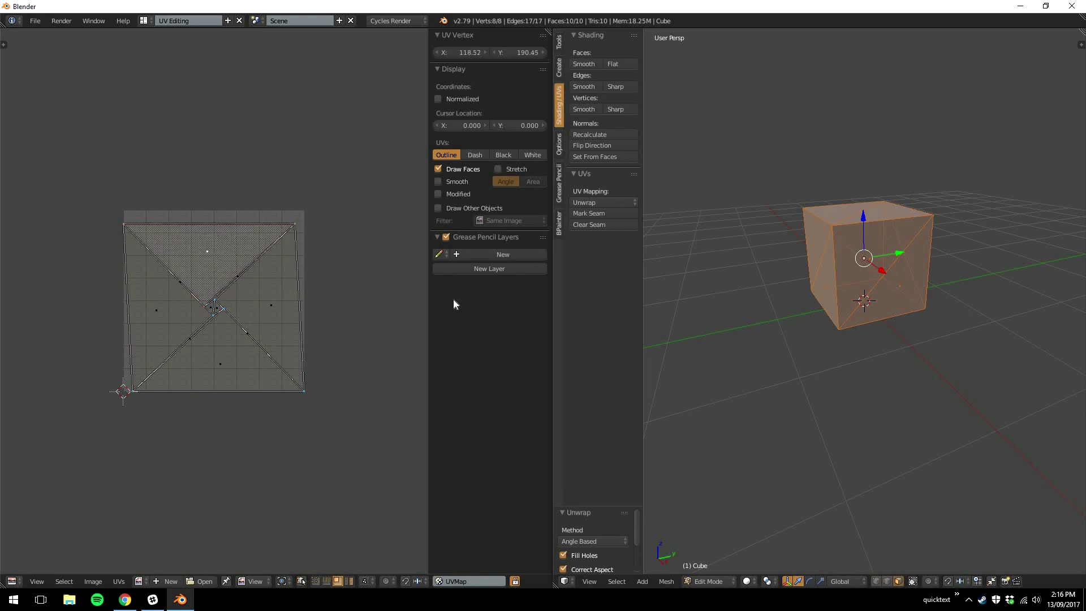
- Select individual cube faces in the 3D view, orbiting between picks, to locate their UVs
right_click(889, 292)
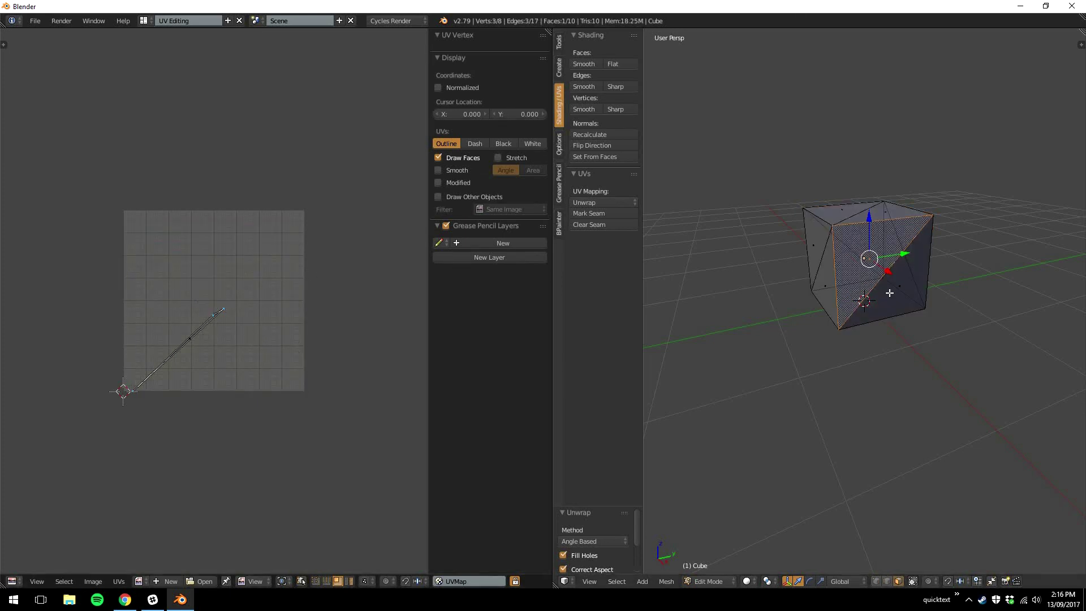
right_click(819, 261)
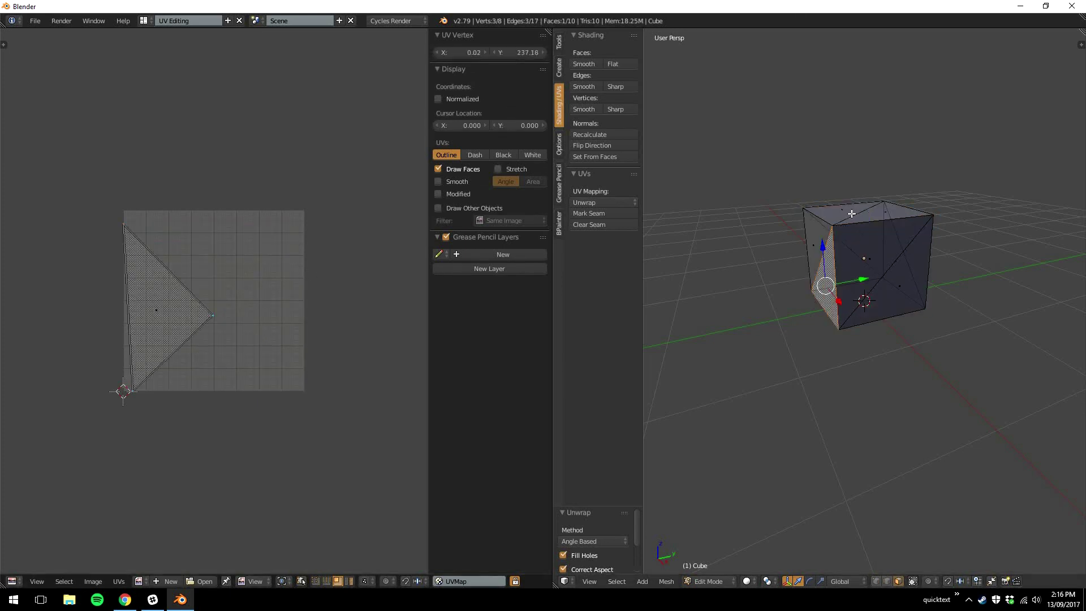
right_click(888, 221)
middle_click_drag(792, 341, 896, 291)
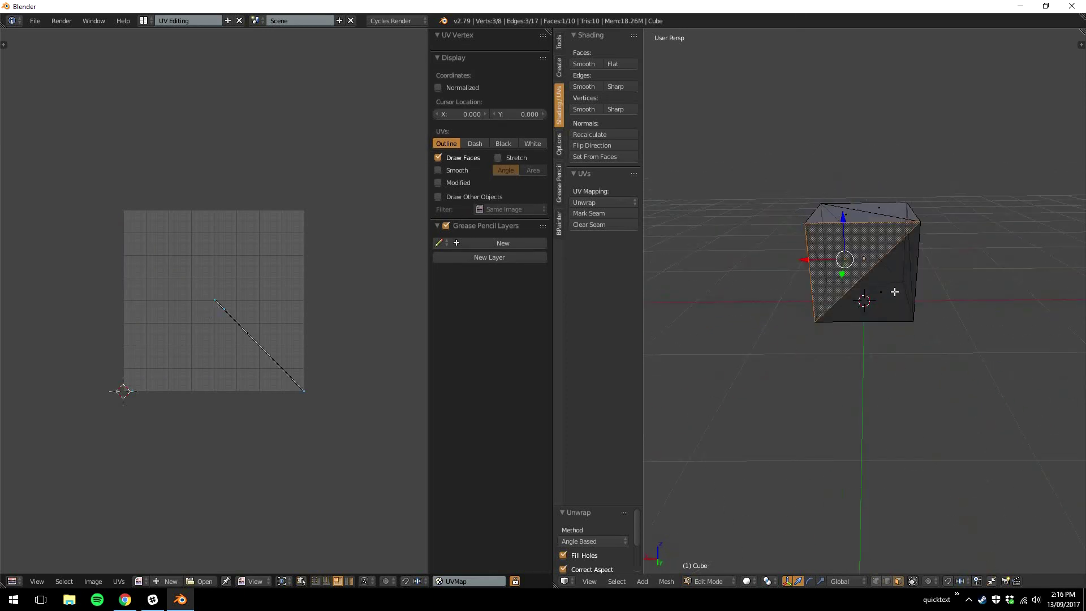
right_click(831, 338)
middle_click_drag(831, 338, 909, 274)
right_click(909, 273)
right_click(896, 305)
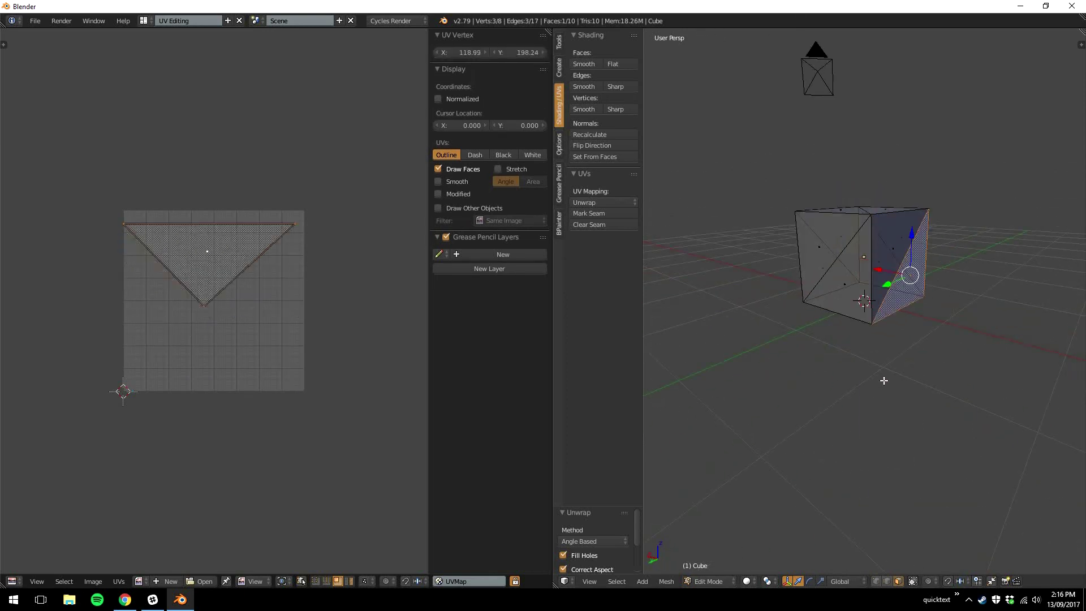
middle_click_drag(785, 388, 843, 262)
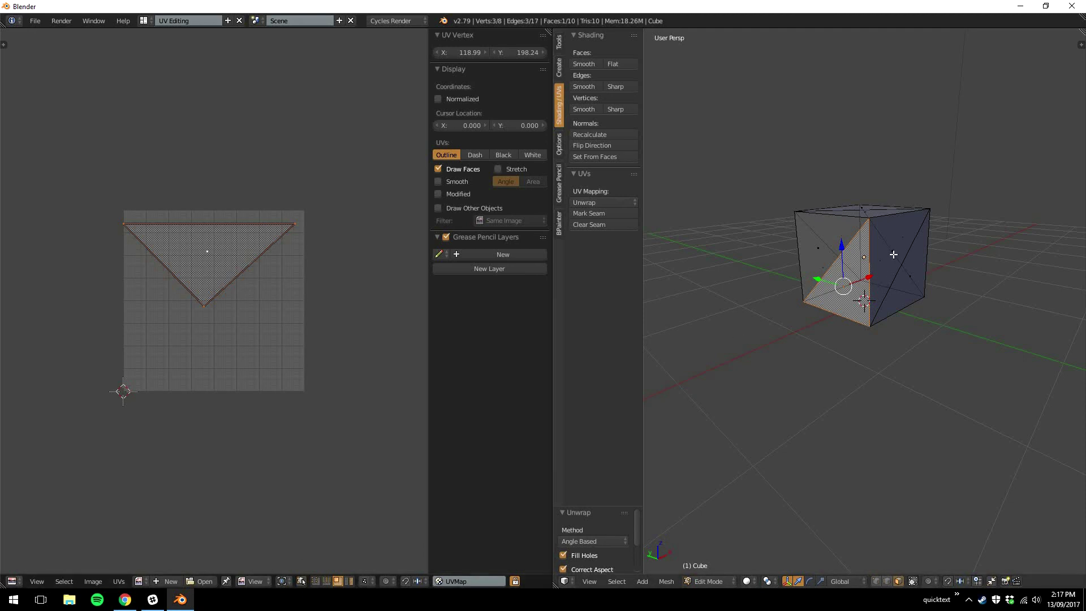
- Reselect all cube faces, then pick a diagonal edge and the centre face in the UV layout
key("a")
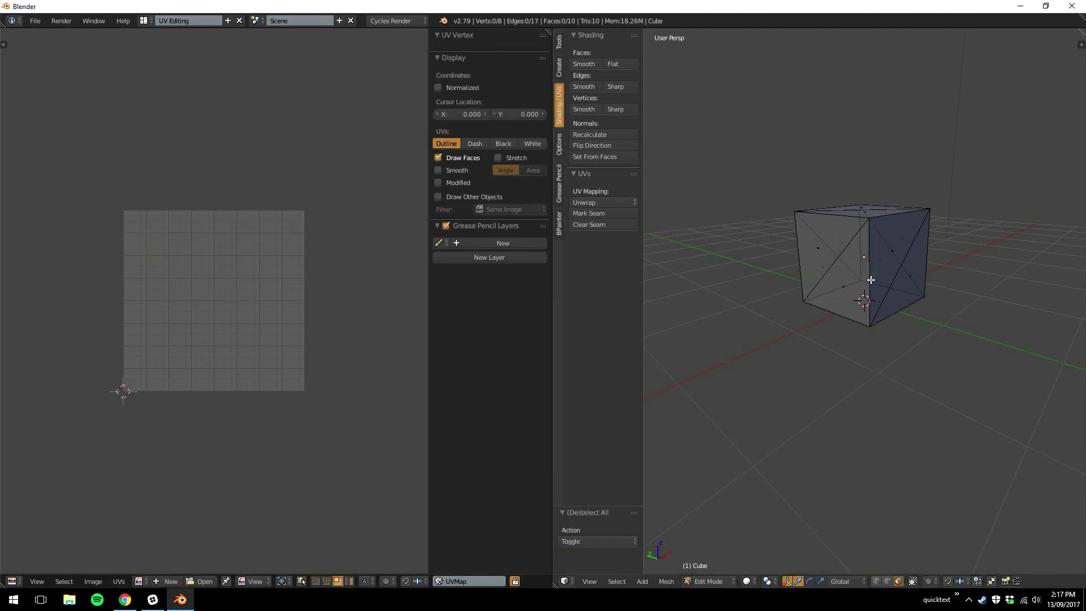
key("a")
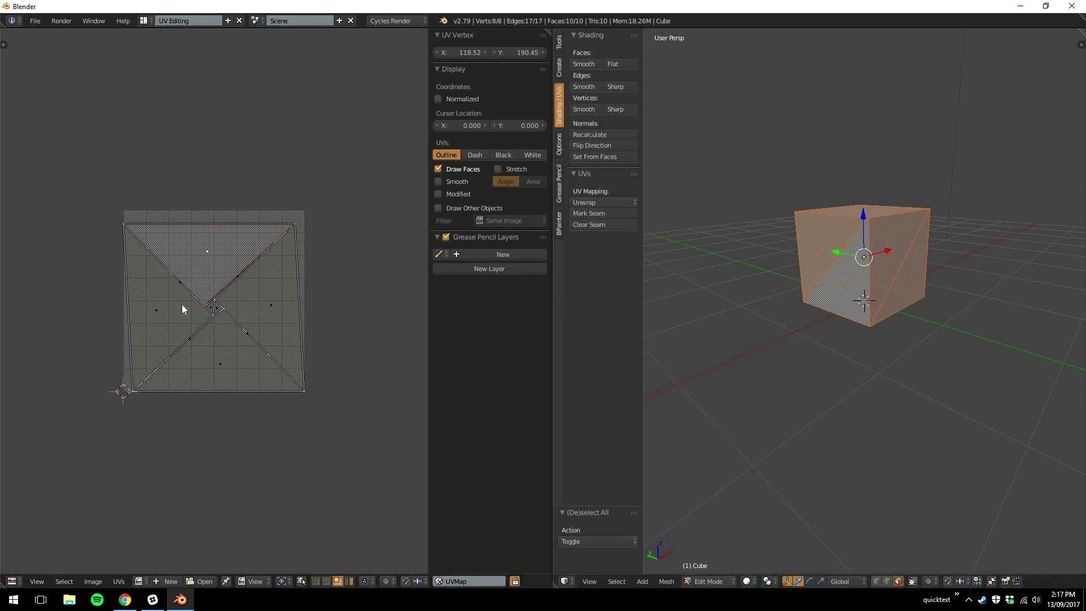
right_click(187, 338)
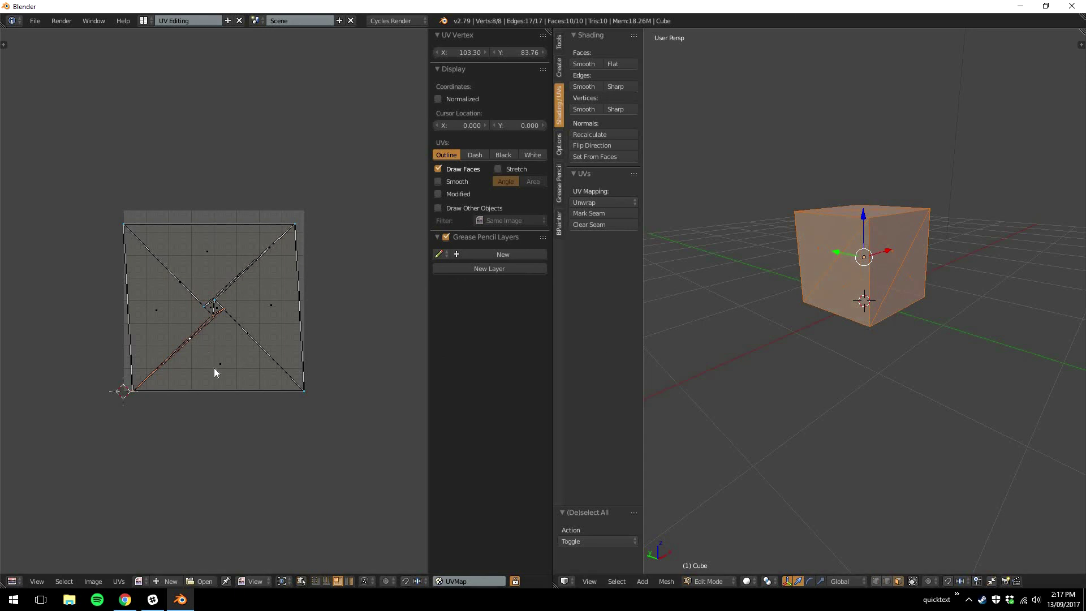
right_click(211, 308)
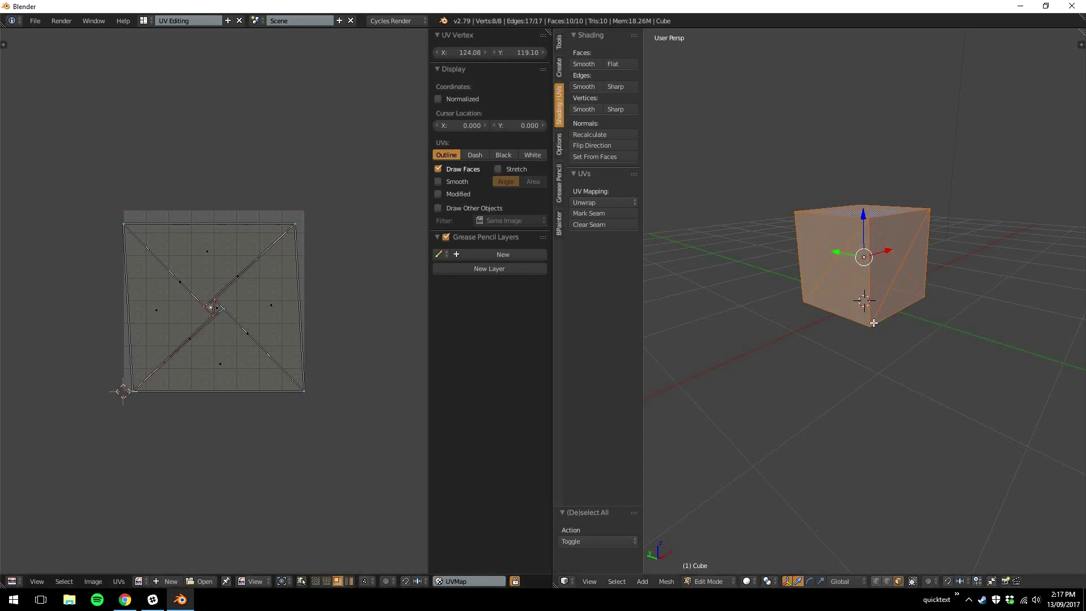
middle_click_drag(874, 322, 879, 362)
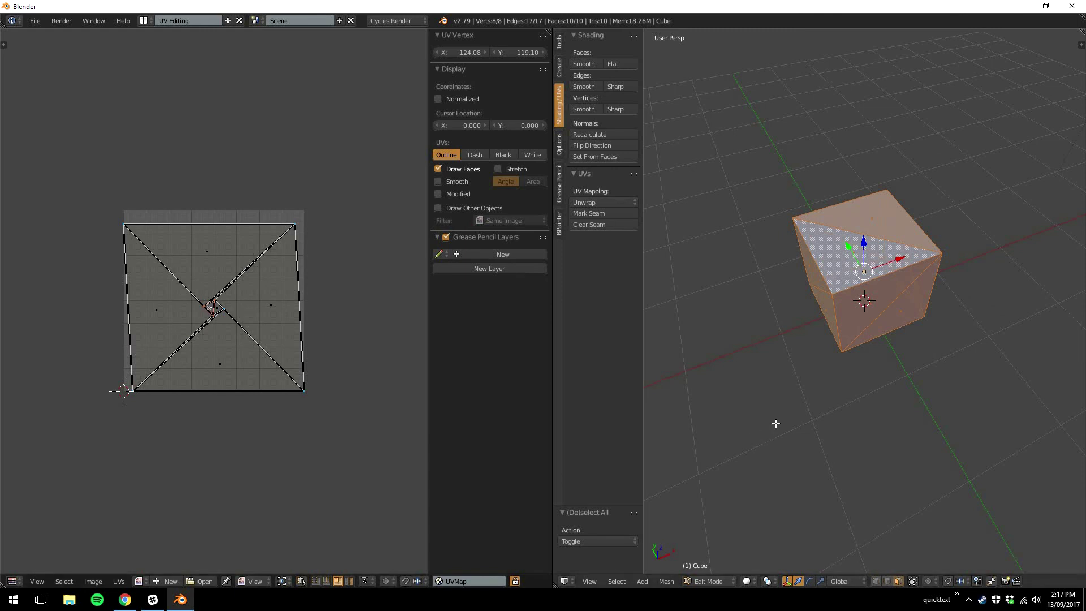
- Orbit from the side to above the cube to view its triangulated top face
middle_click_drag(775, 423, 829, 363)
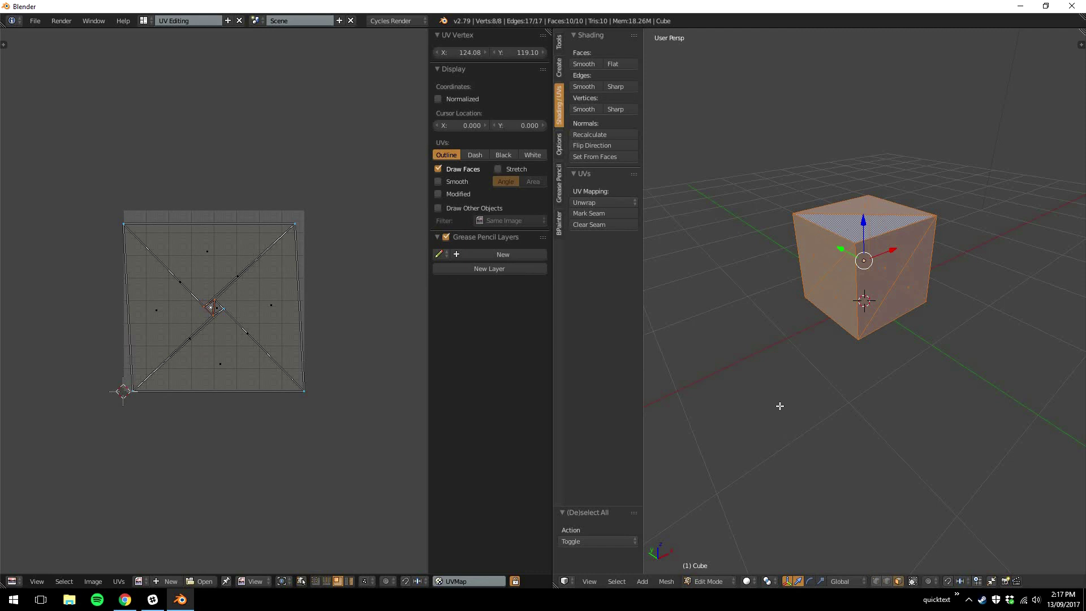
middle_click_drag(841, 414, 873, 383)
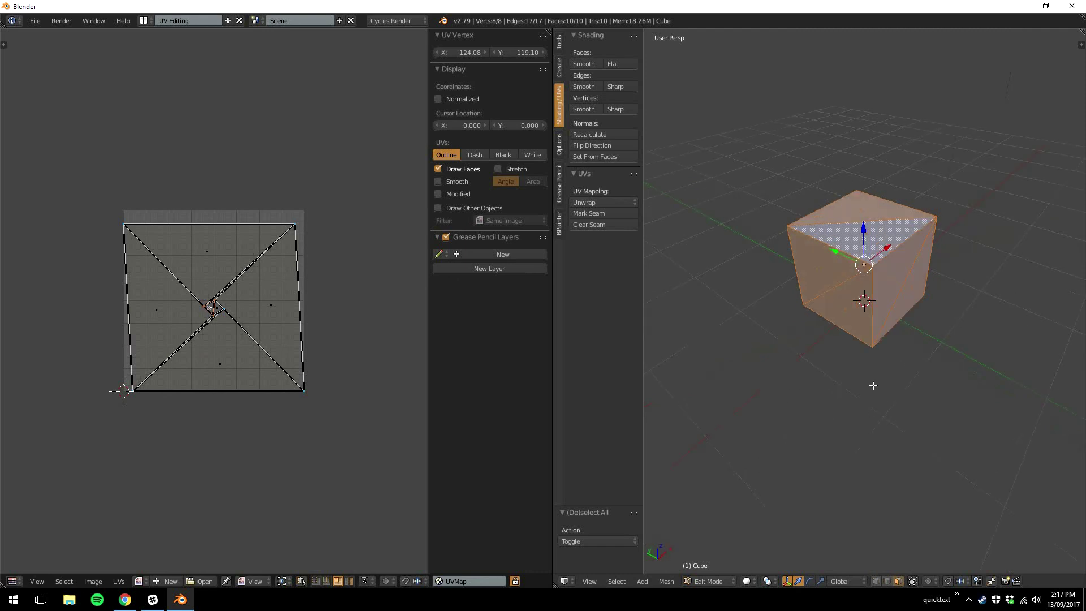
middle_click_drag(795, 367, 851, 395)
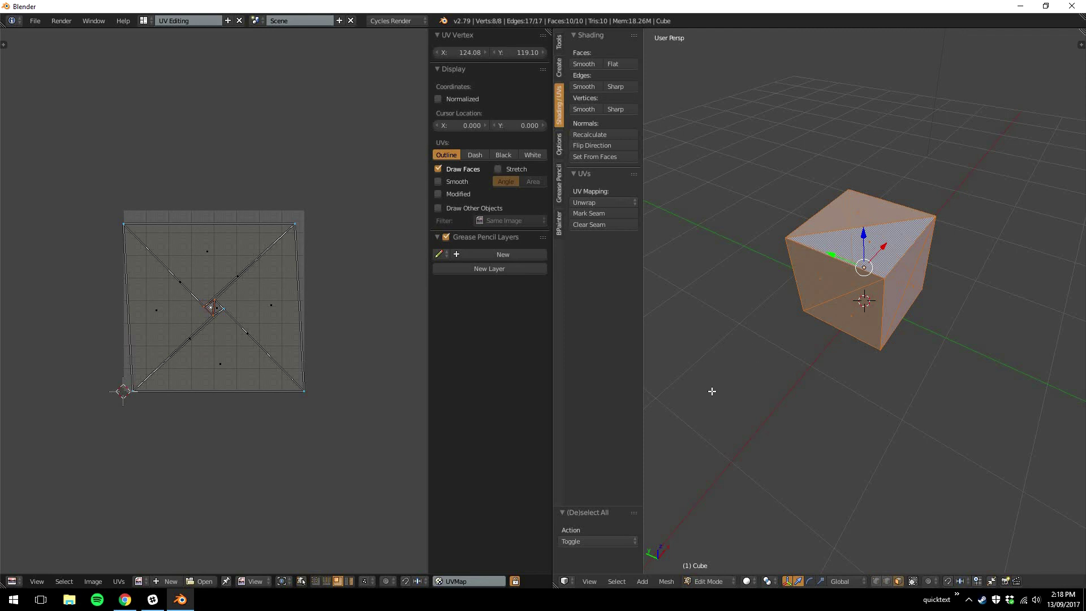
mouse_move(744, 381)
middle_mouse_down()
mouse_move(751, 407)
mouse_move(757, 396)
middle_mouse_up()
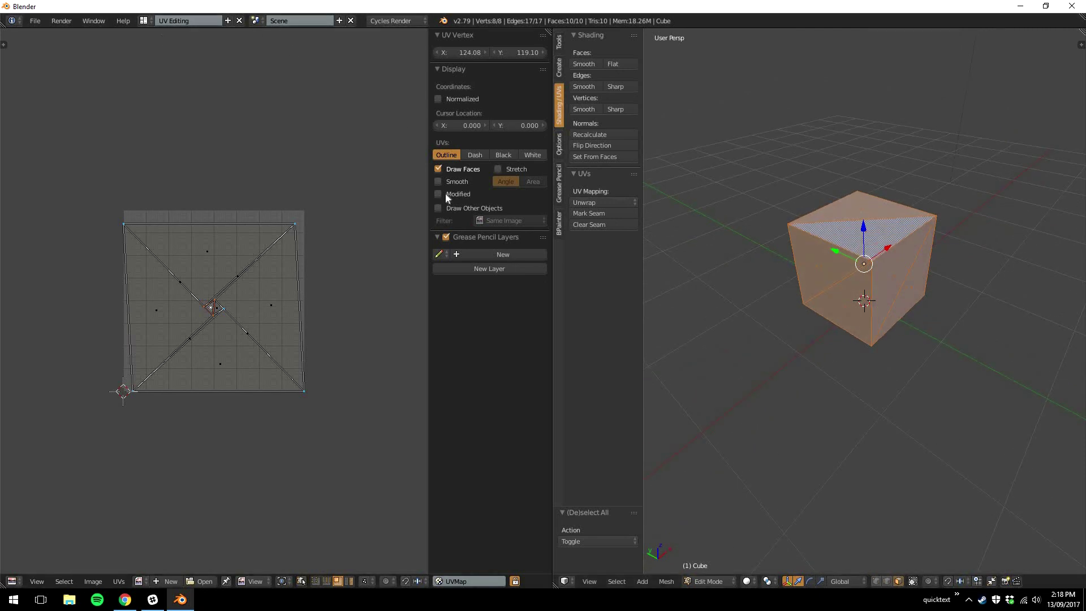